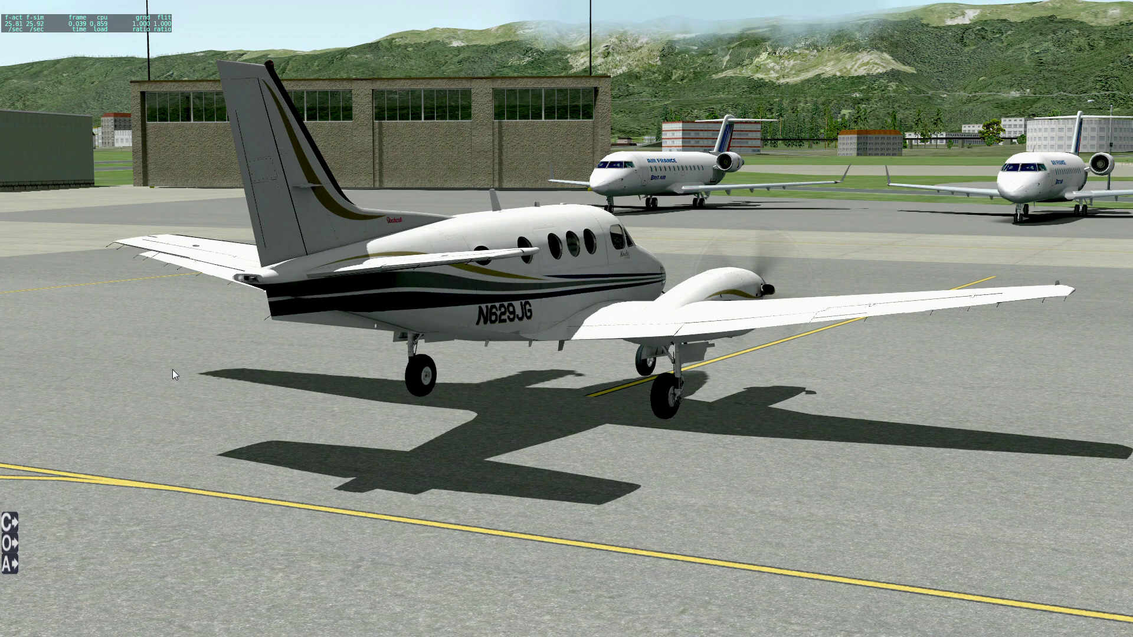
Open the Joystick & Equipment axis settings and calibrate the joystick hardware
drag(234, 383, 408, 368)
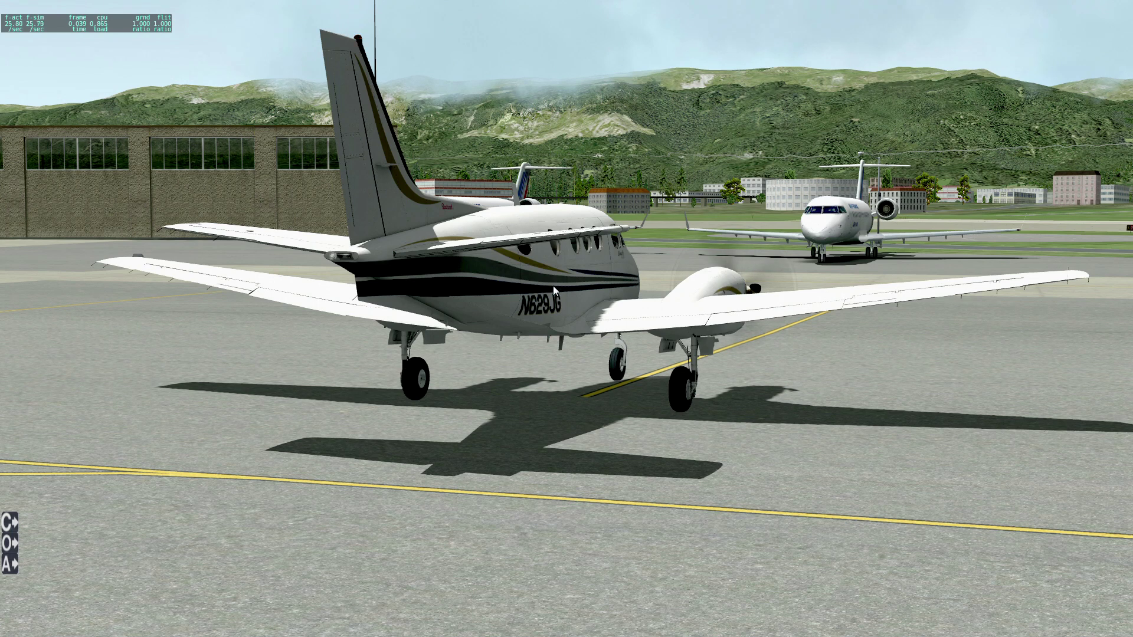
mouse_move(283, 12)
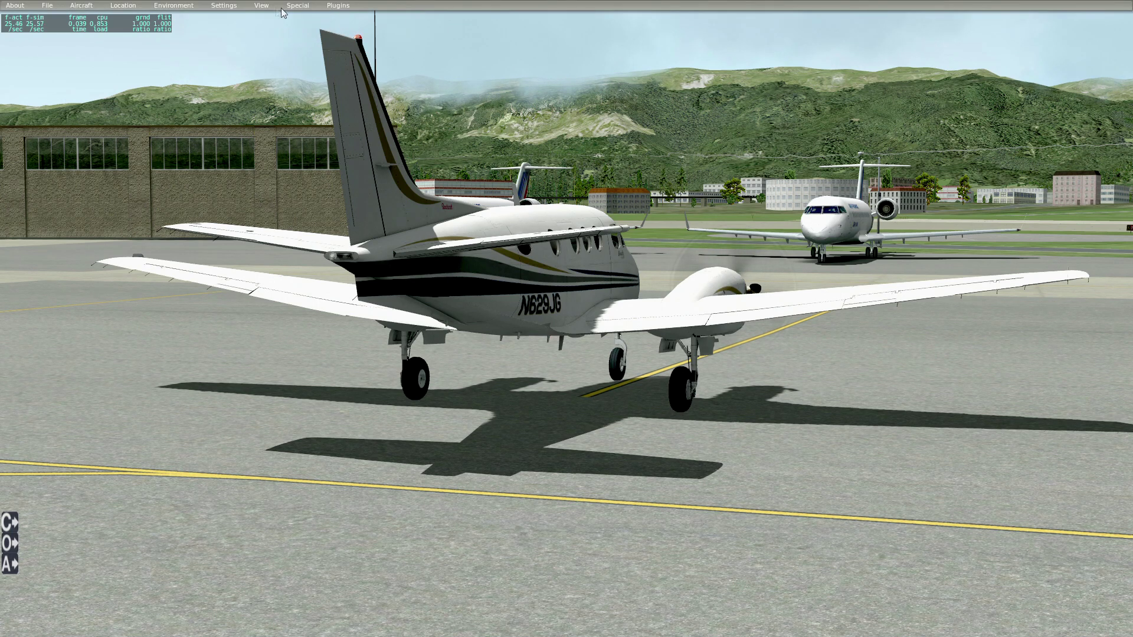
click(225, 8)
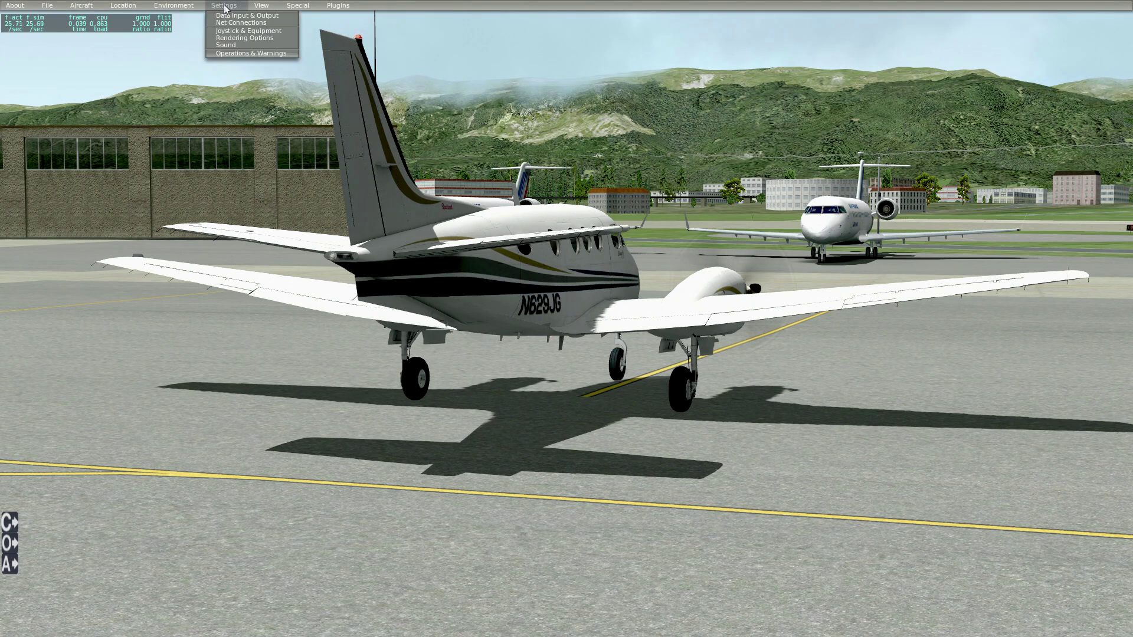
click(247, 31)
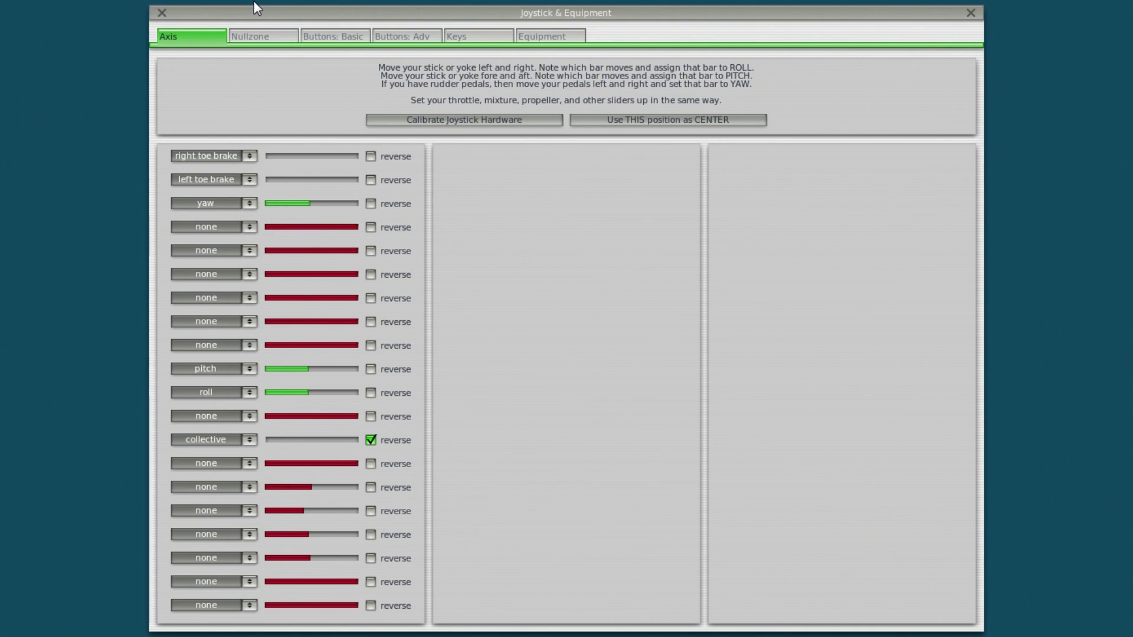
click(497, 119)
click(497, 120)
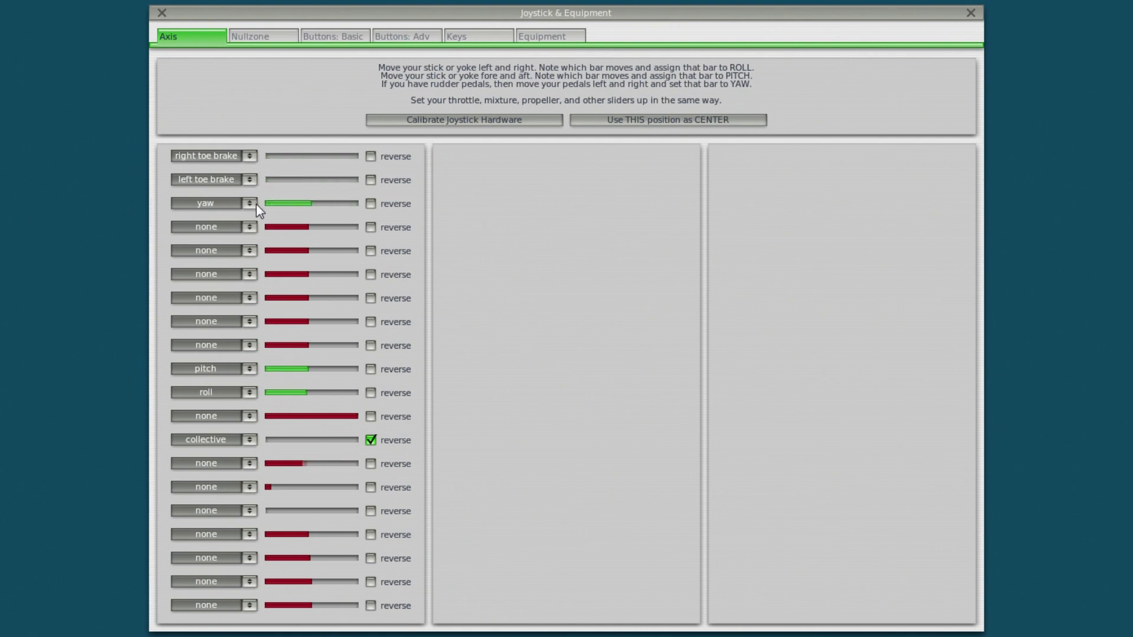
Assign throttle 1 to the unassigned axis below collective, change the collective axis to throttle 2, and turn off its reverse option
click(231, 463)
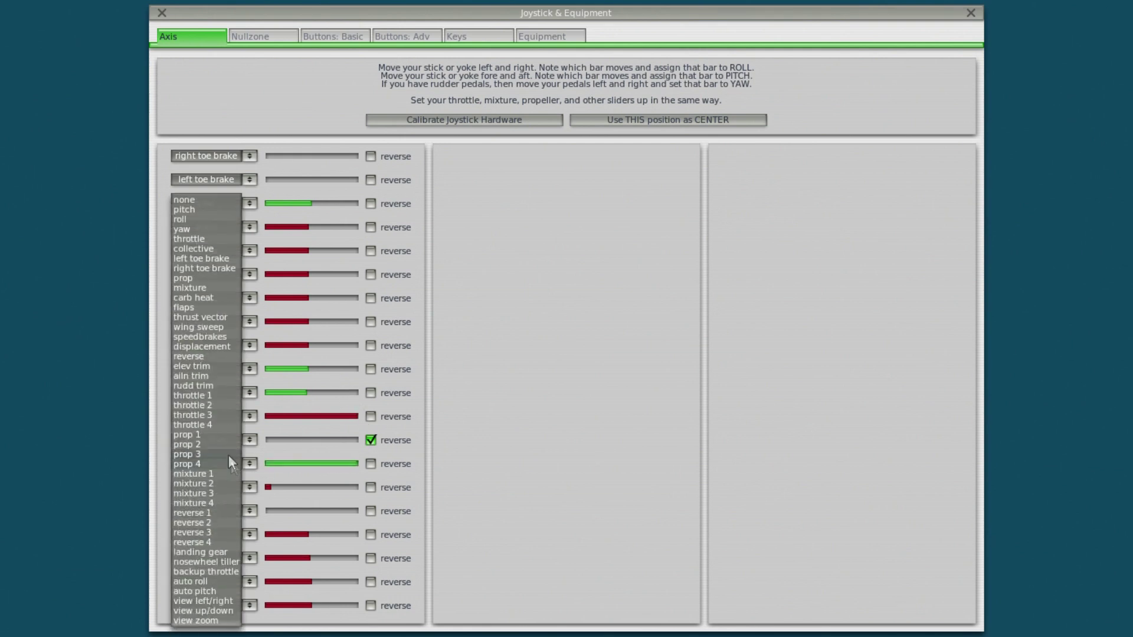
click(215, 395)
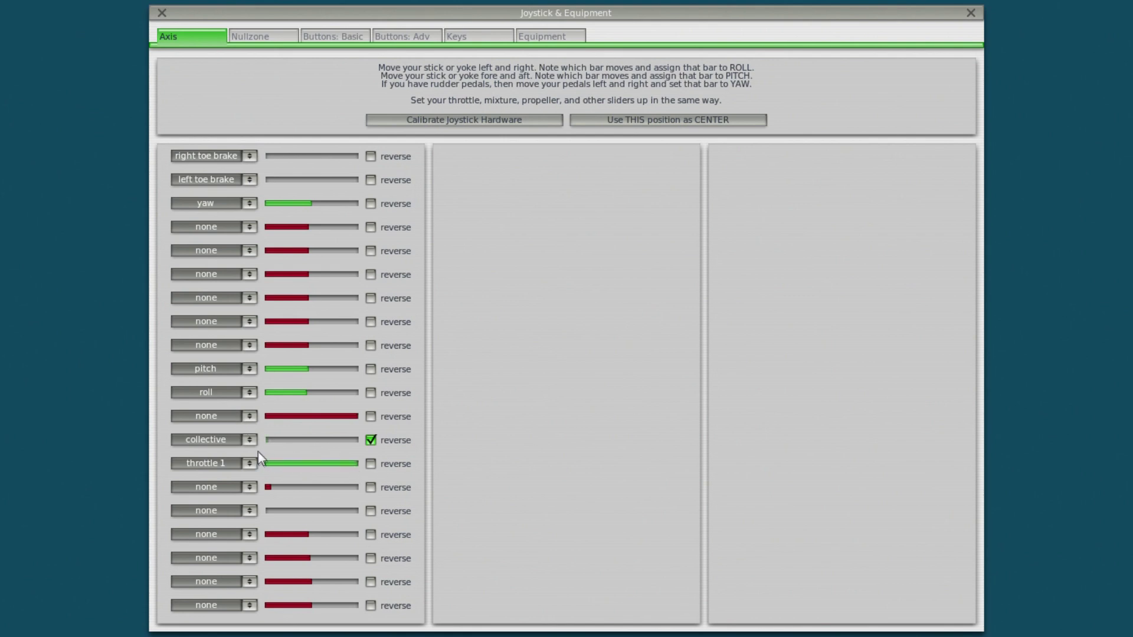
click(247, 441)
click(226, 411)
click(370, 439)
Assign rudd trim, ailn trim, elev trim and prop to the four axes below throttle 1, and close the joystick settings
click(251, 555)
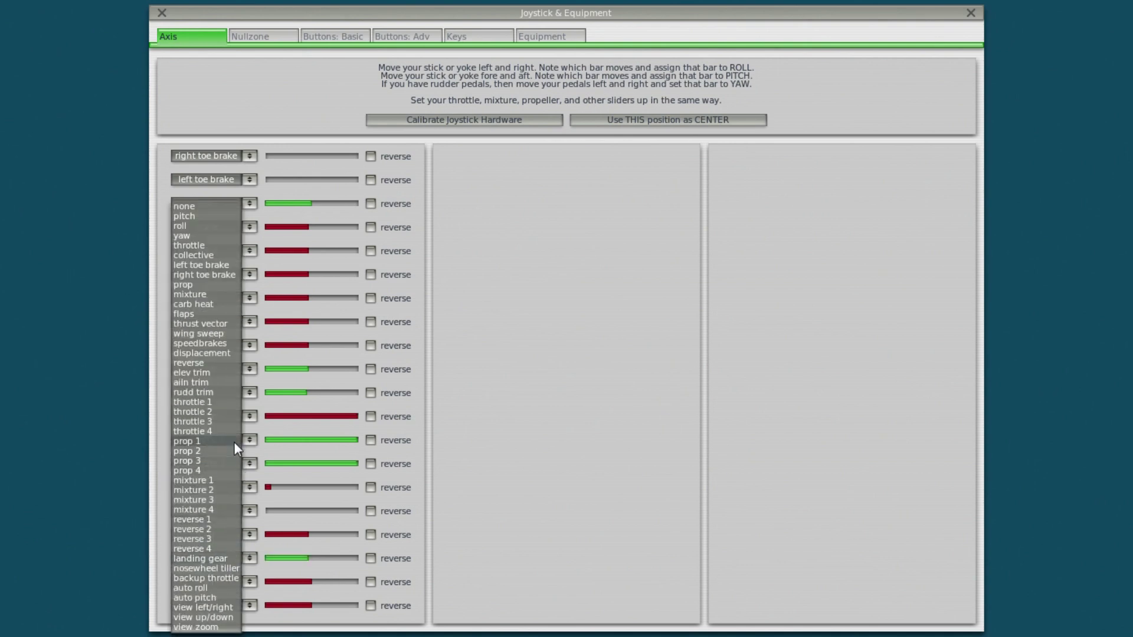
click(215, 284)
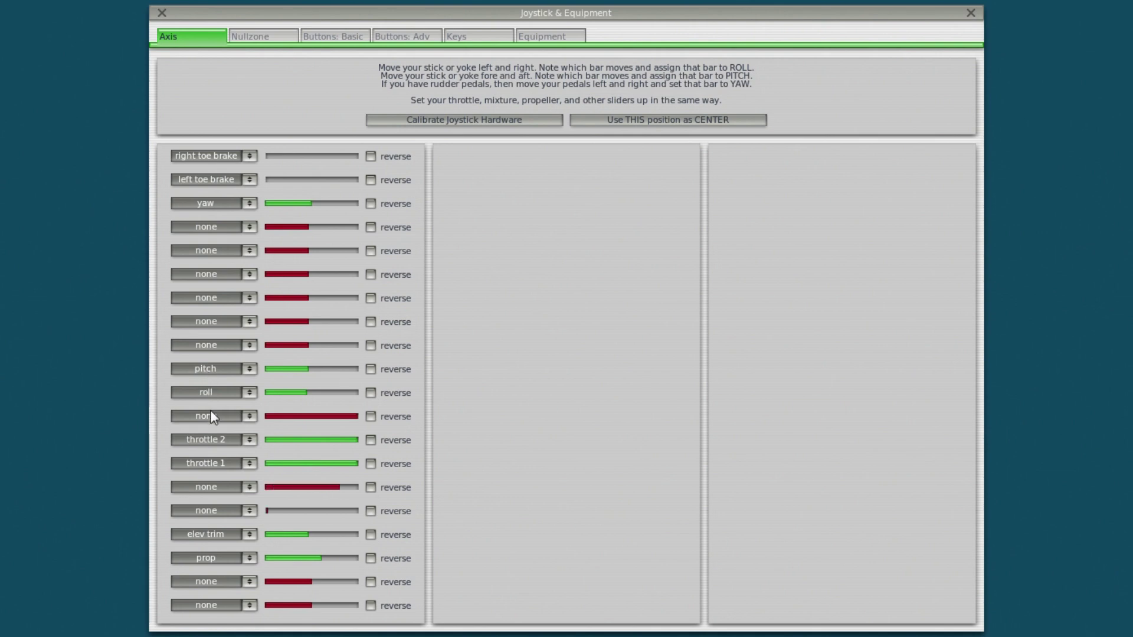
click(235, 487)
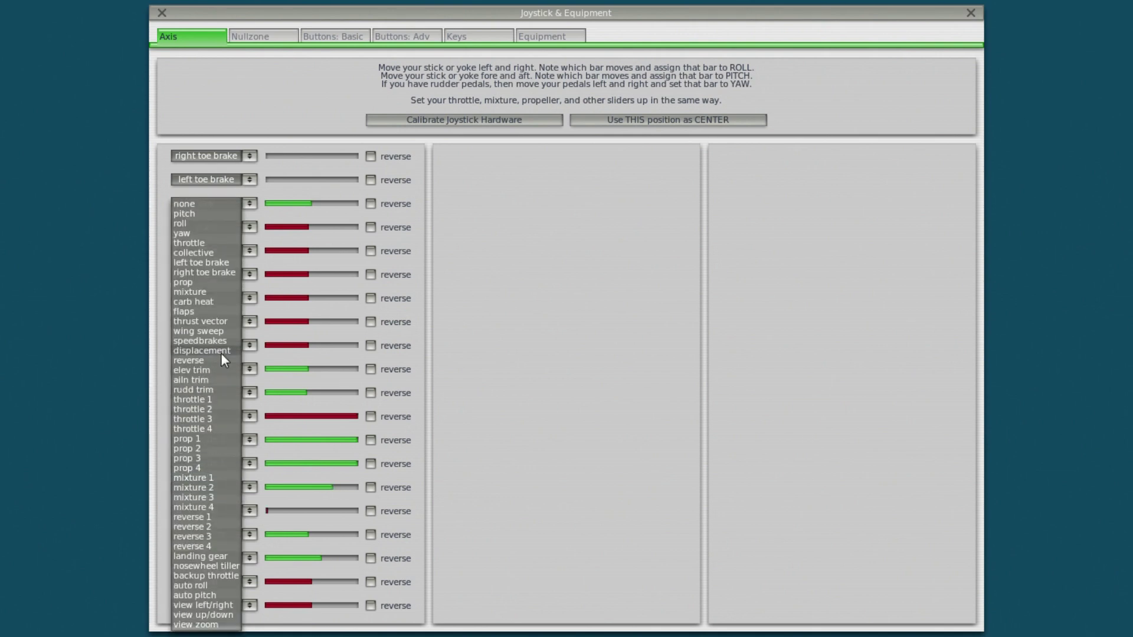
click(215, 390)
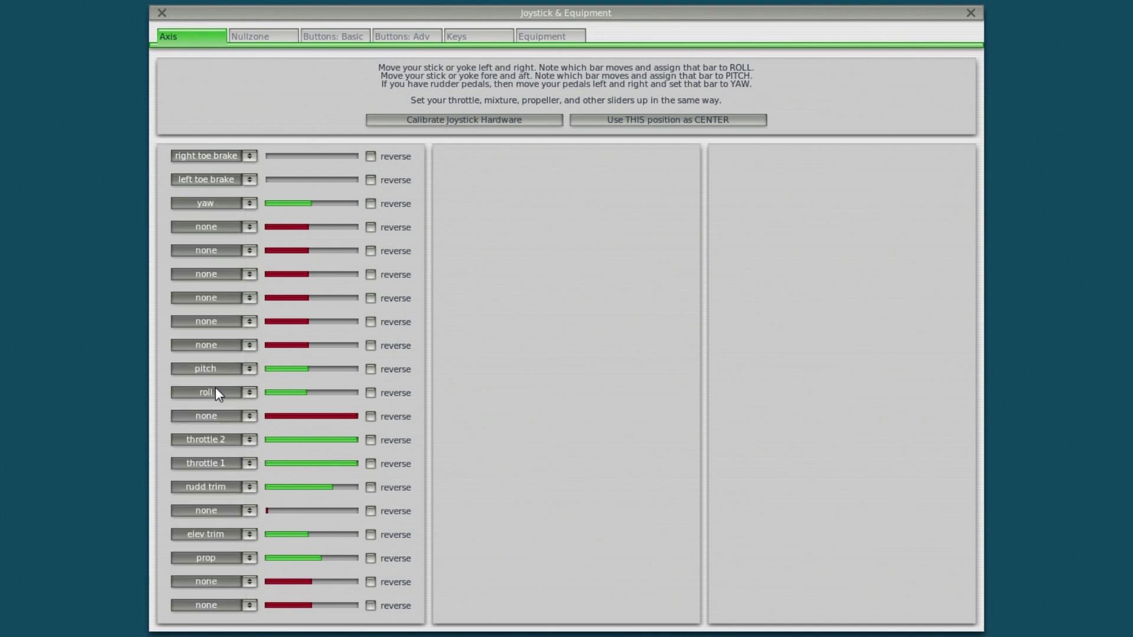
click(237, 511)
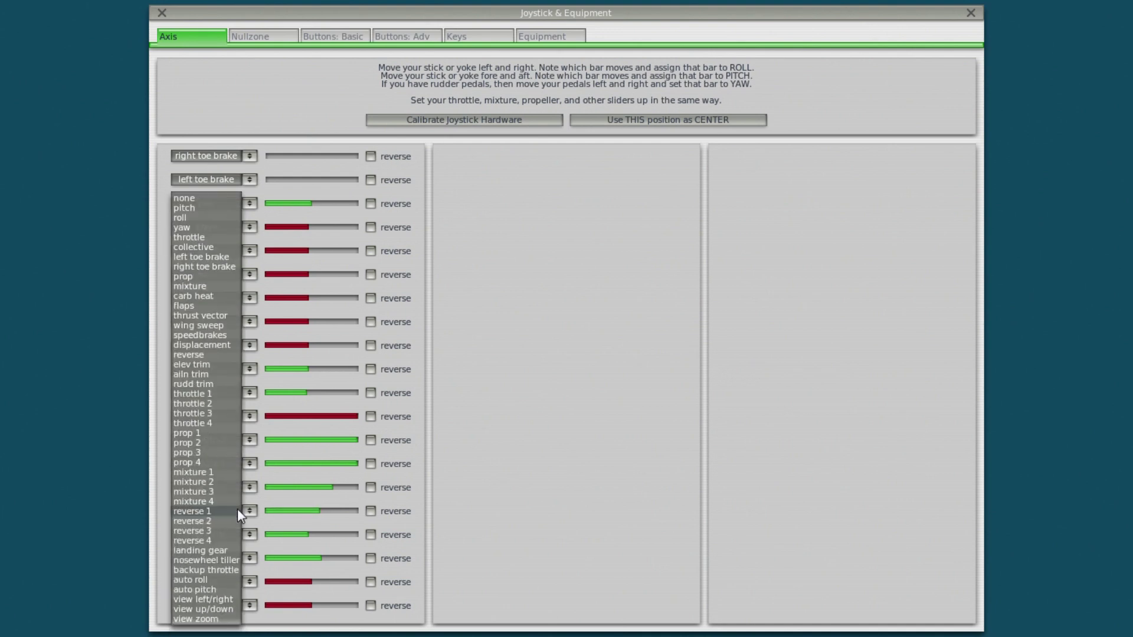
click(222, 378)
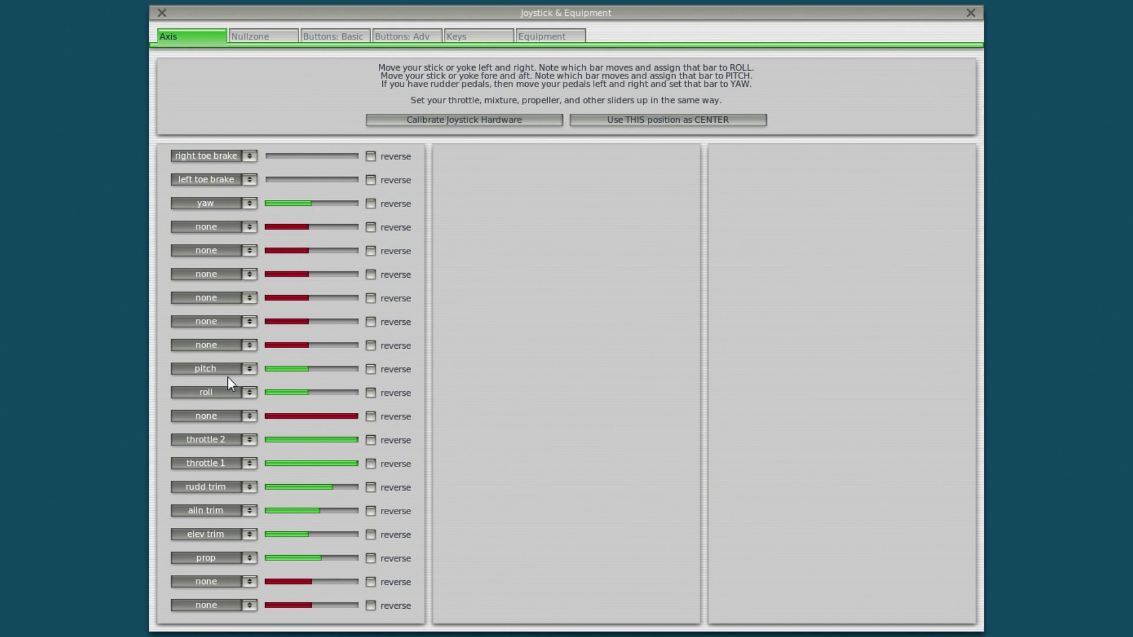
click(162, 13)
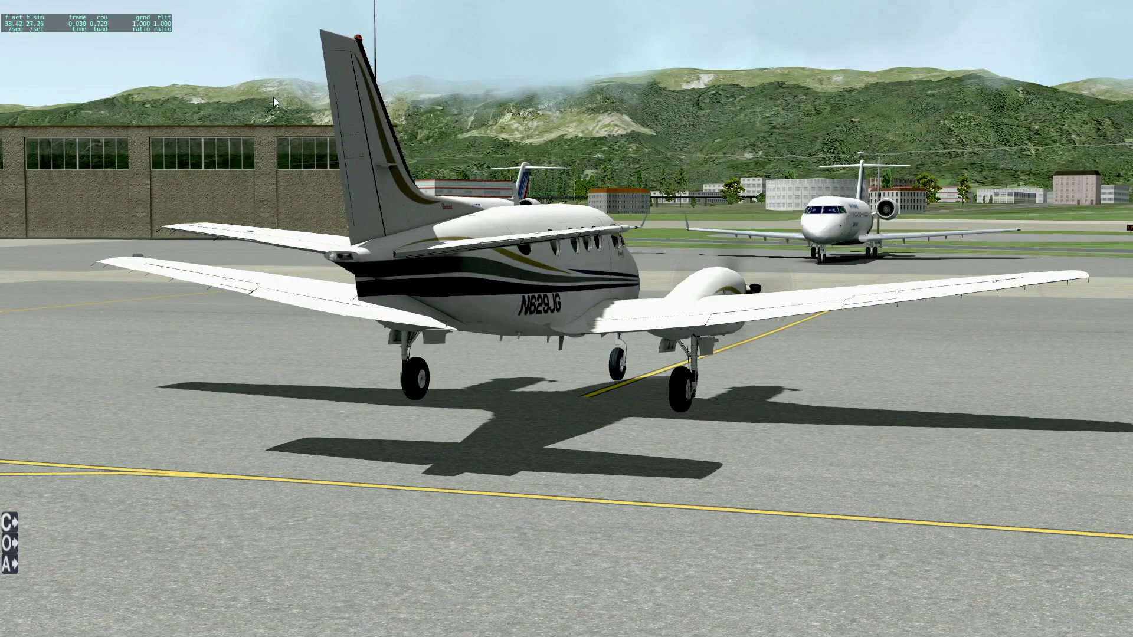
Examine the instrument panel and the left engine from the 3-D cockpit, and return to an outside view of the aircraft
key(shift+9)
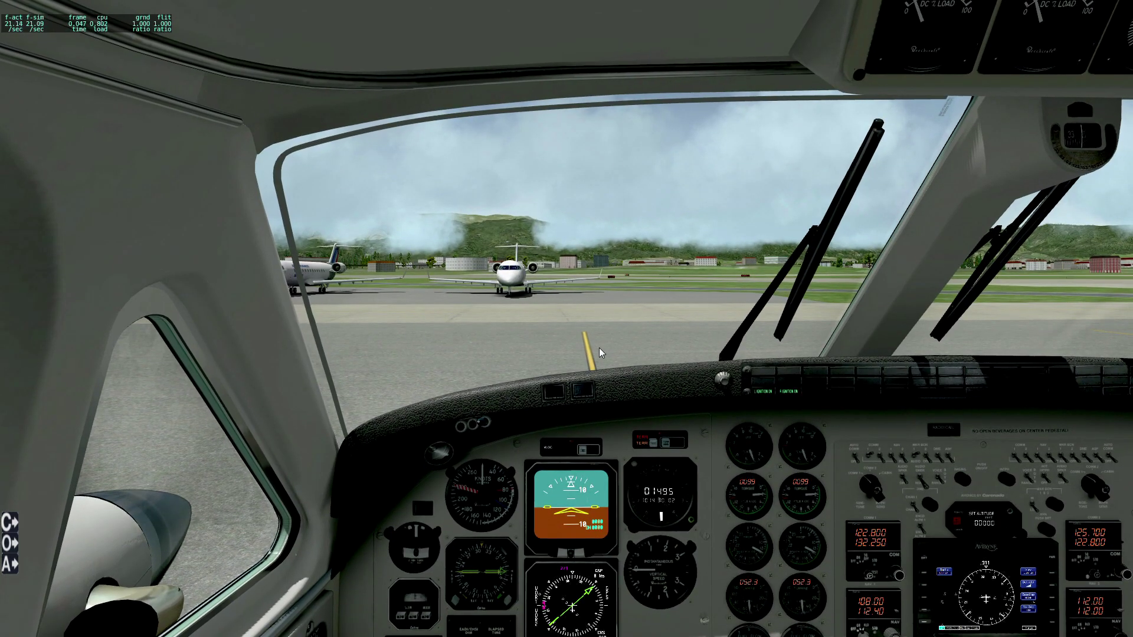
key(comma)
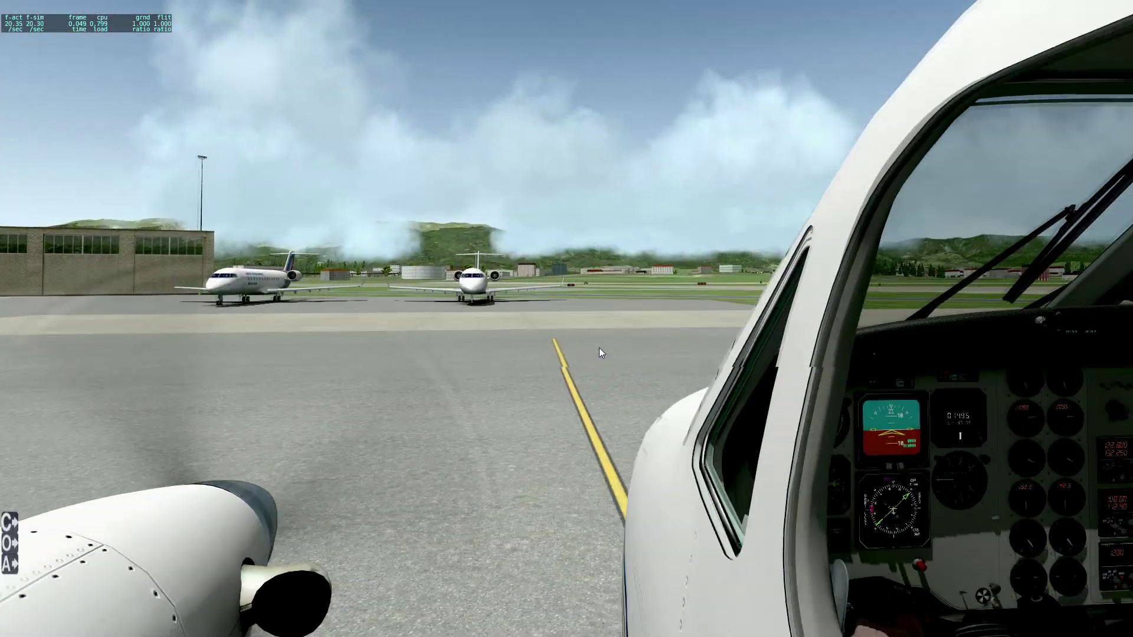
key(shift+9)
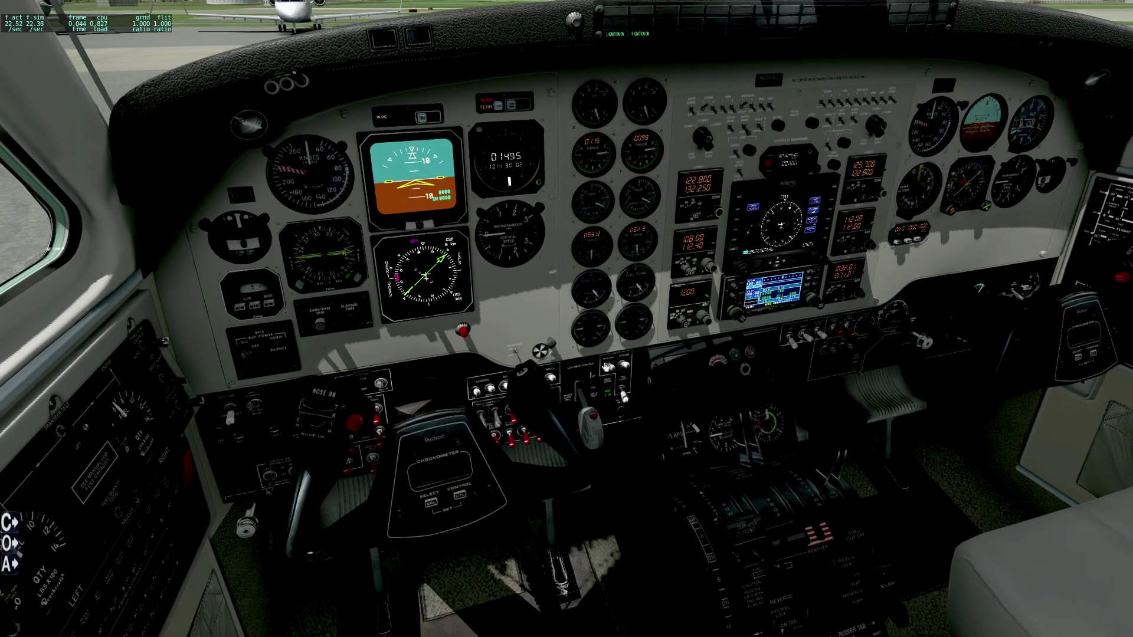
drag(603, 366, 703, 502)
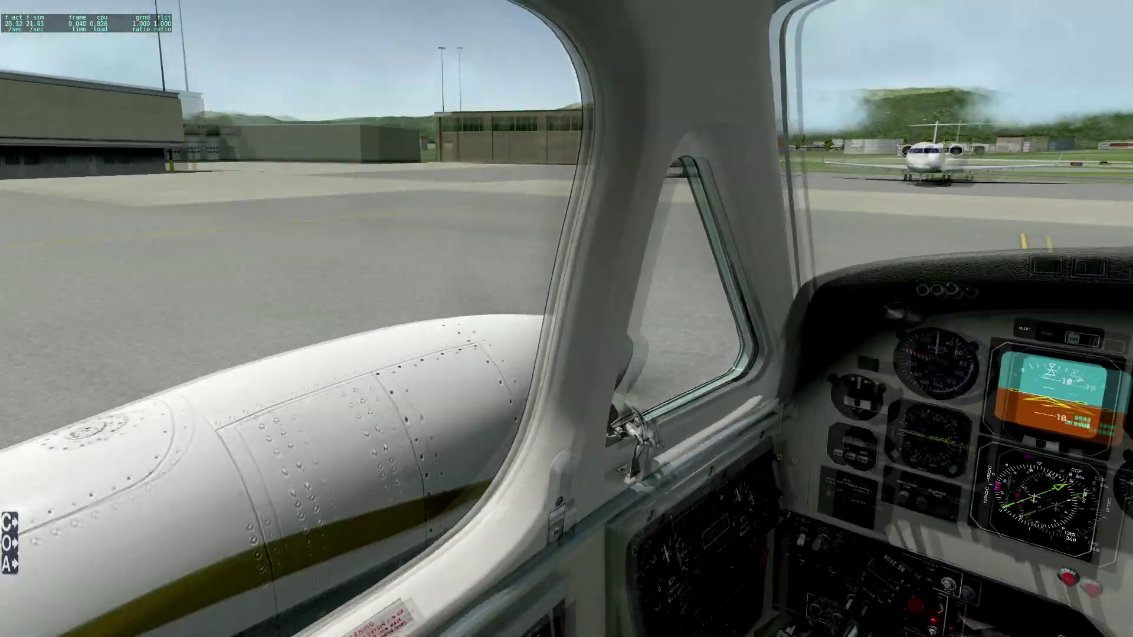
key(shift+5)
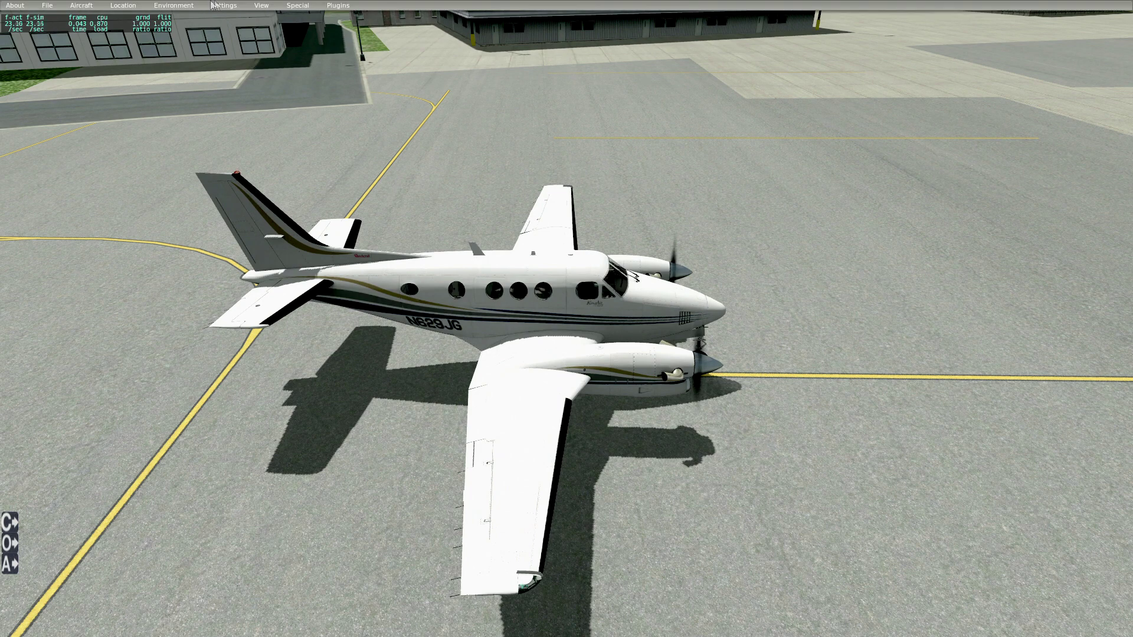
In the joystick Nullzone settings, set stability-augmentation to 25% for pitch, 25% for roll and 26% for yaw
click(226, 5)
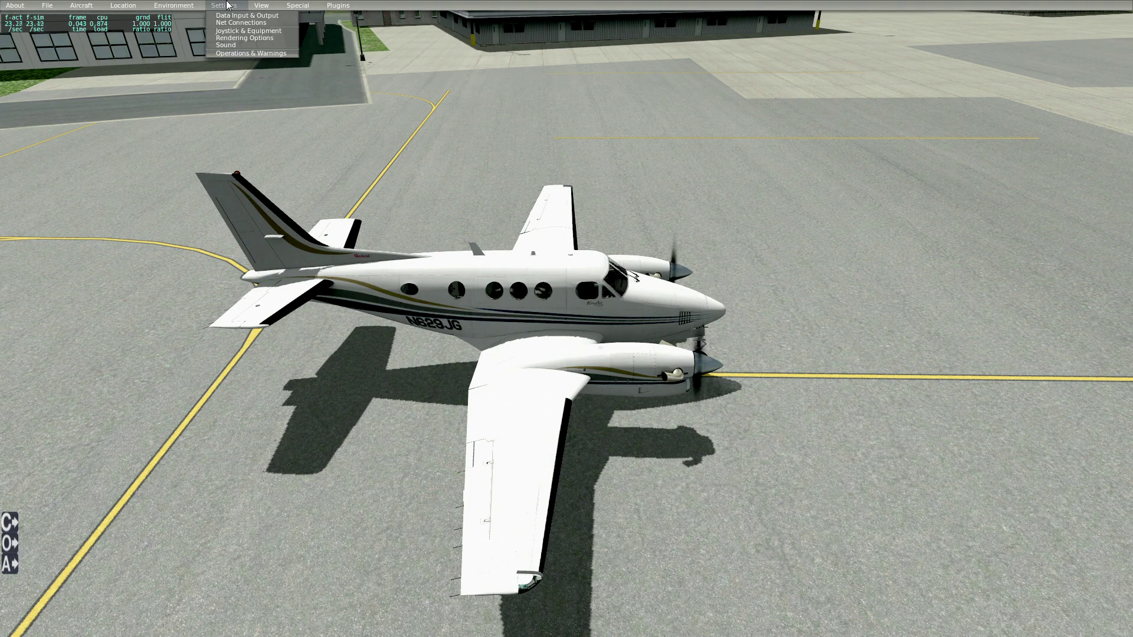
click(241, 34)
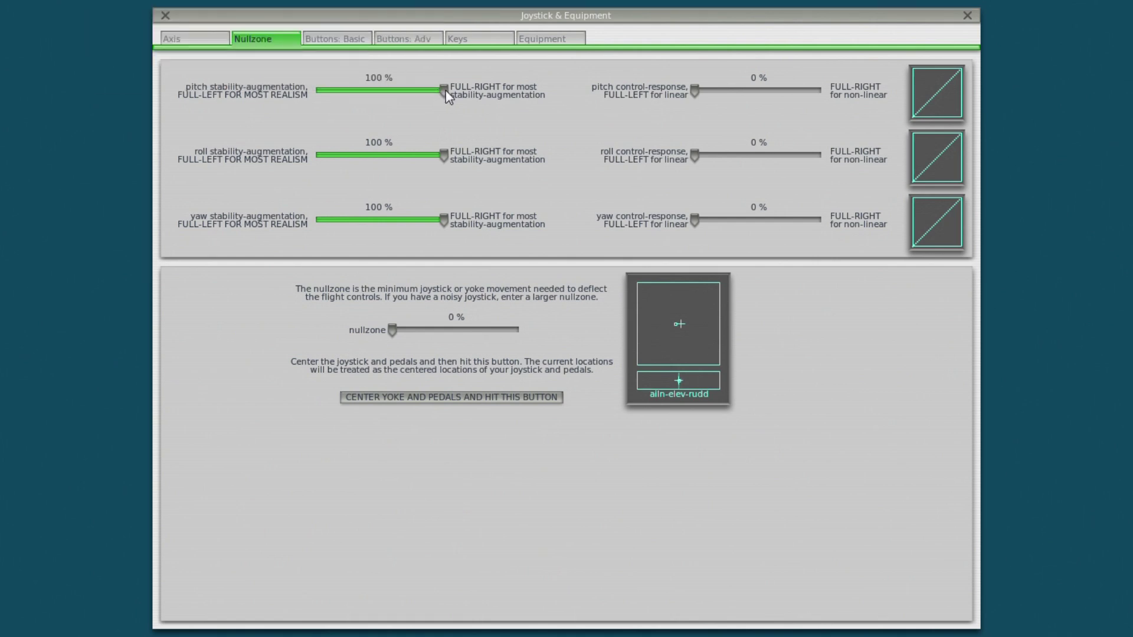
drag(444, 89, 380, 88)
drag(347, 92, 347, 92)
drag(418, 156, 347, 155)
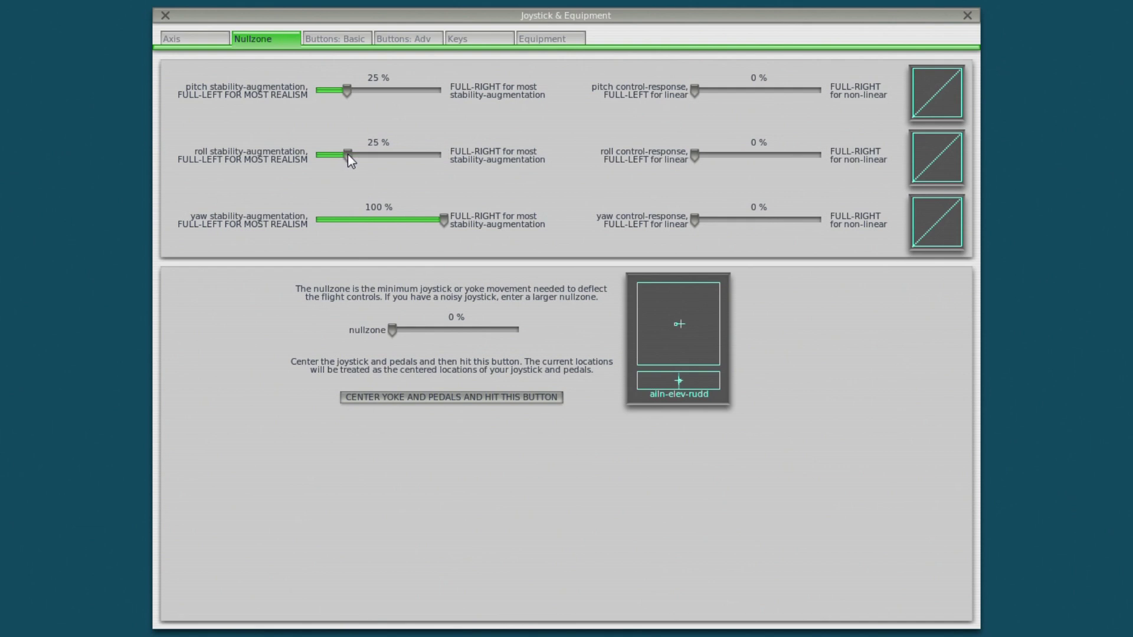
drag(357, 219, 350, 220)
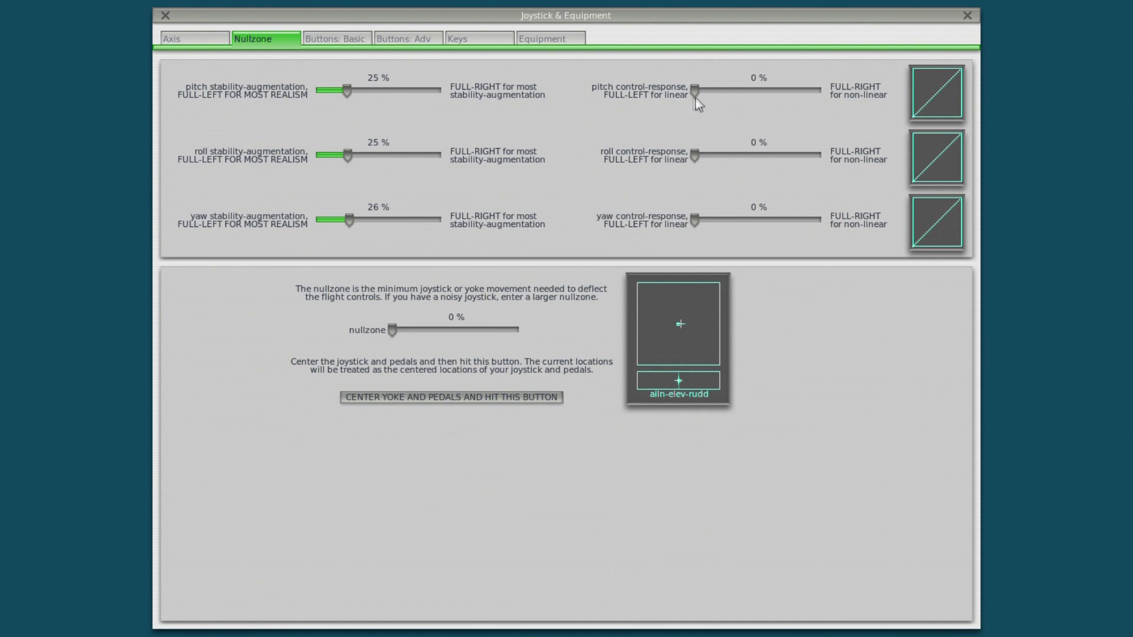
Try a non-linear pitch control-response of 72%, and reset it to 0%
drag(697, 90, 757, 90)
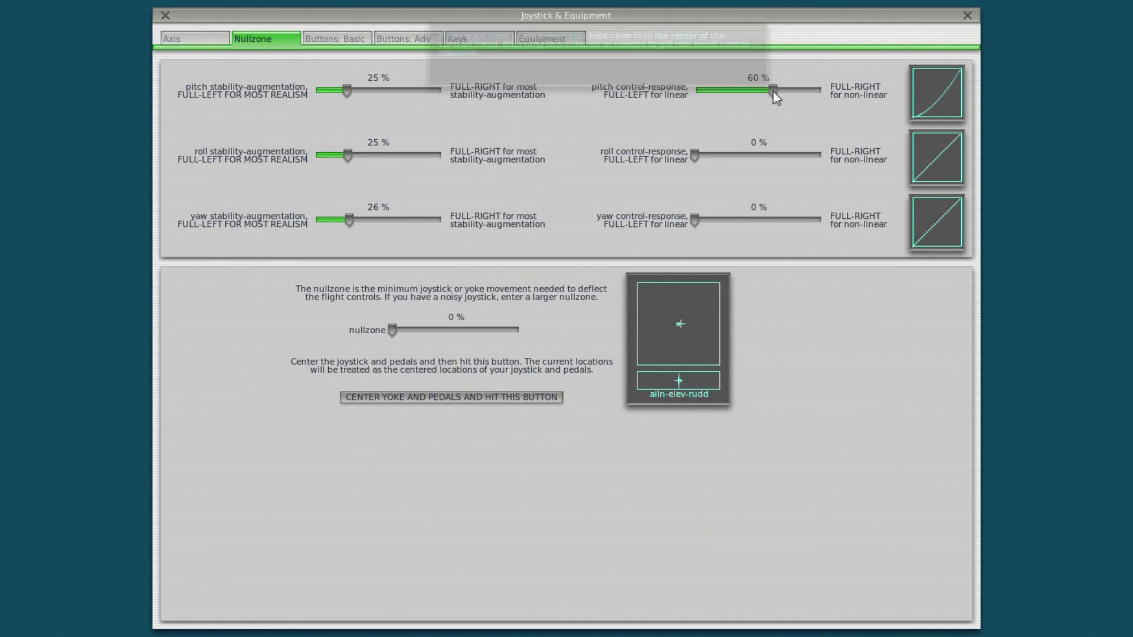
drag(773, 91, 788, 92)
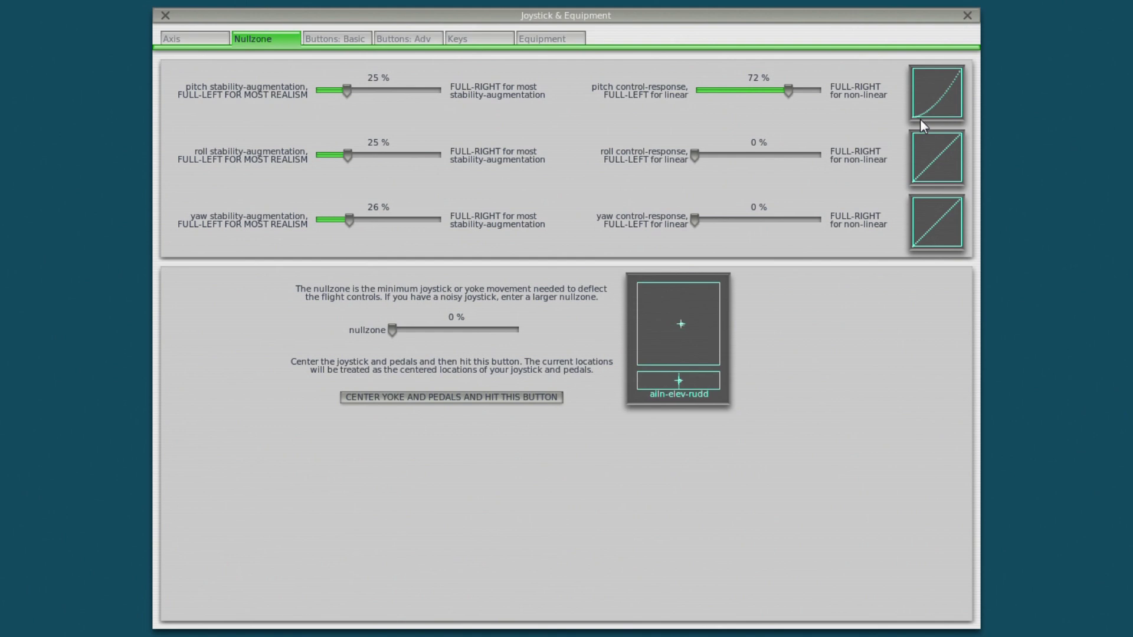
drag(787, 87, 696, 93)
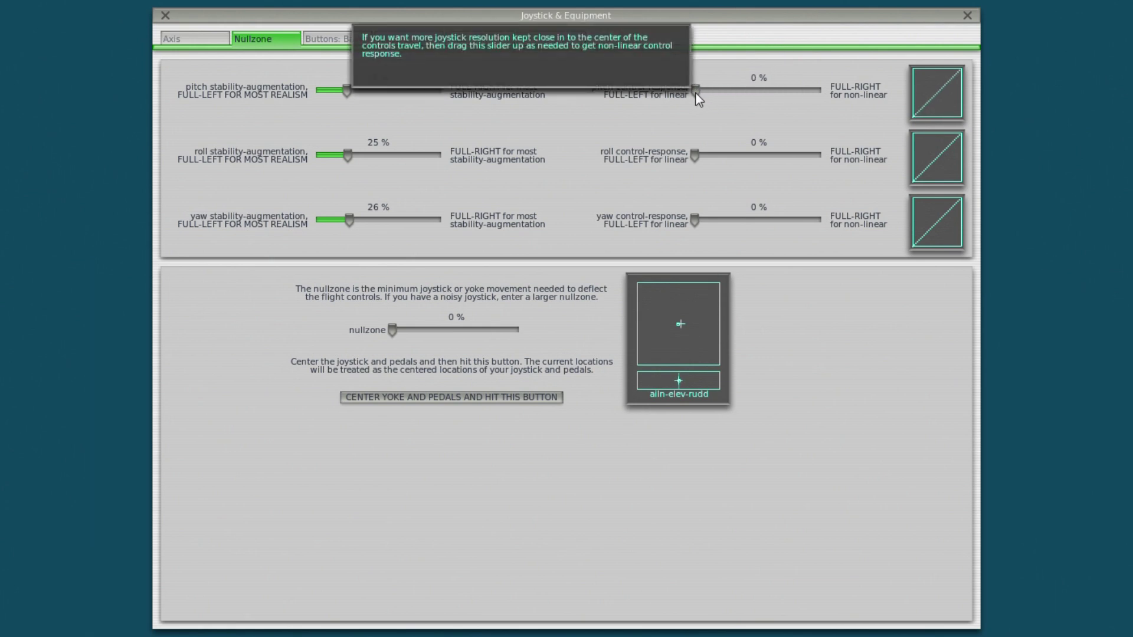
Set the control-response to 21% for pitch, 21% for roll and 25% for yaw
drag(695, 92, 722, 90)
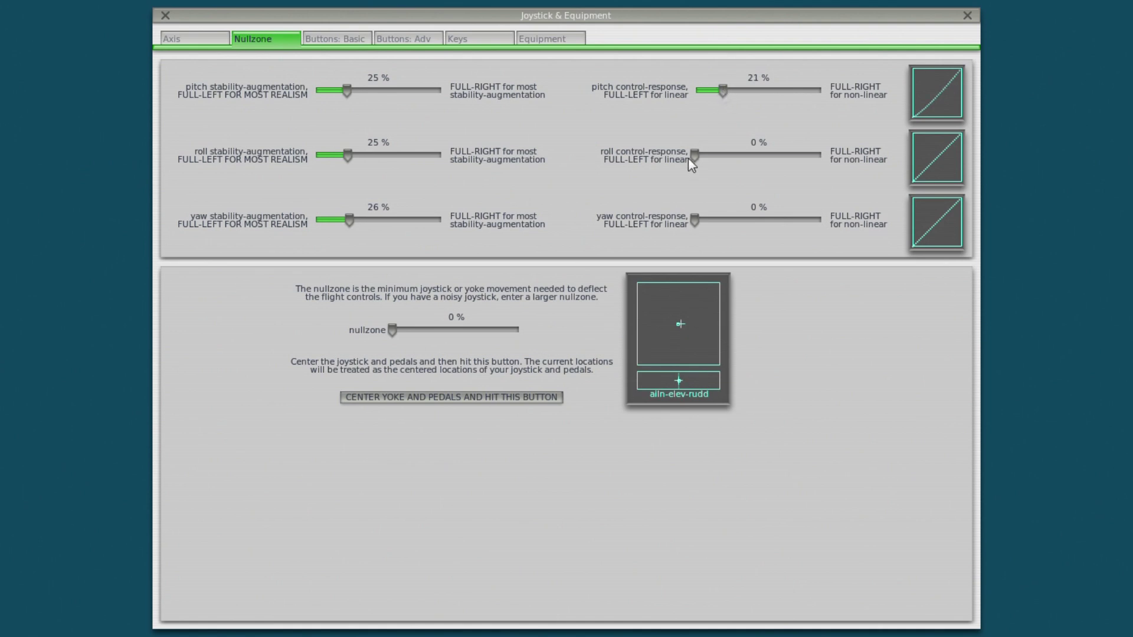
drag(689, 157, 722, 155)
drag(693, 218, 727, 217)
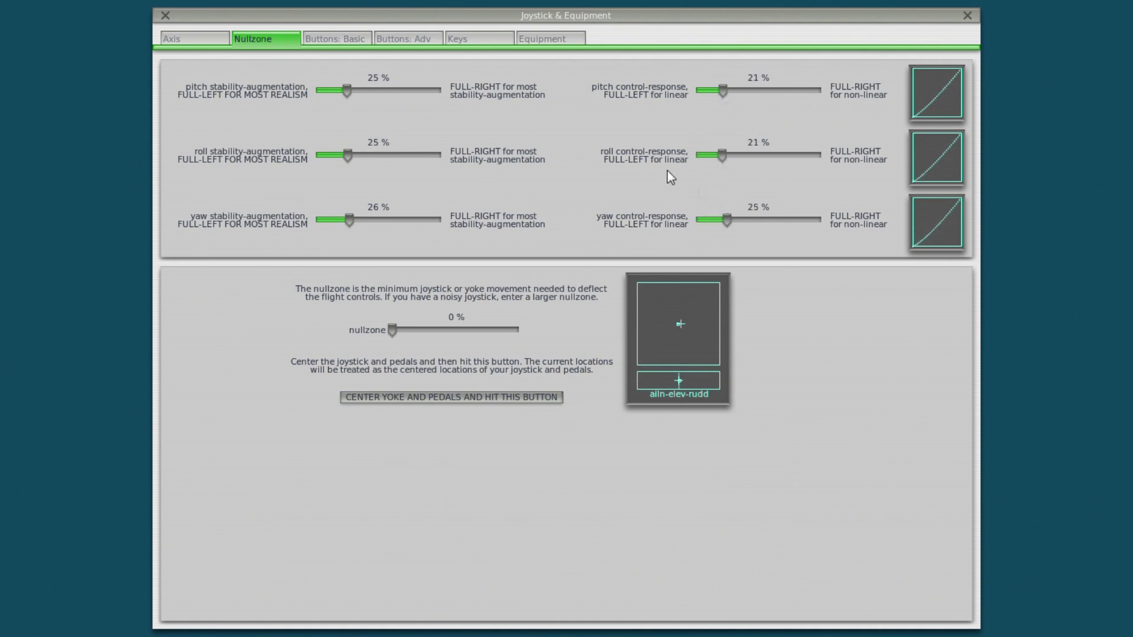
Assign the landing gear down function to a joystick button in the basic button settings
click(328, 37)
click(392, 34)
click(324, 33)
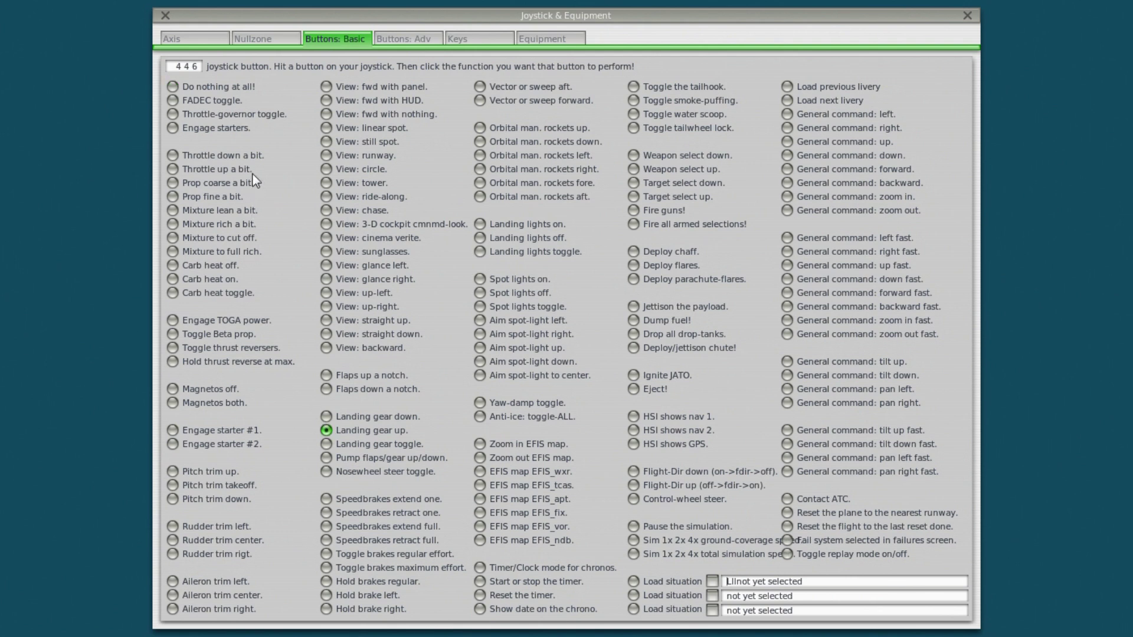
click(328, 417)
Browse the sasl, cameras and xap folders of custom plugin commands in the advanced button settings, and cancel the selection
click(406, 40)
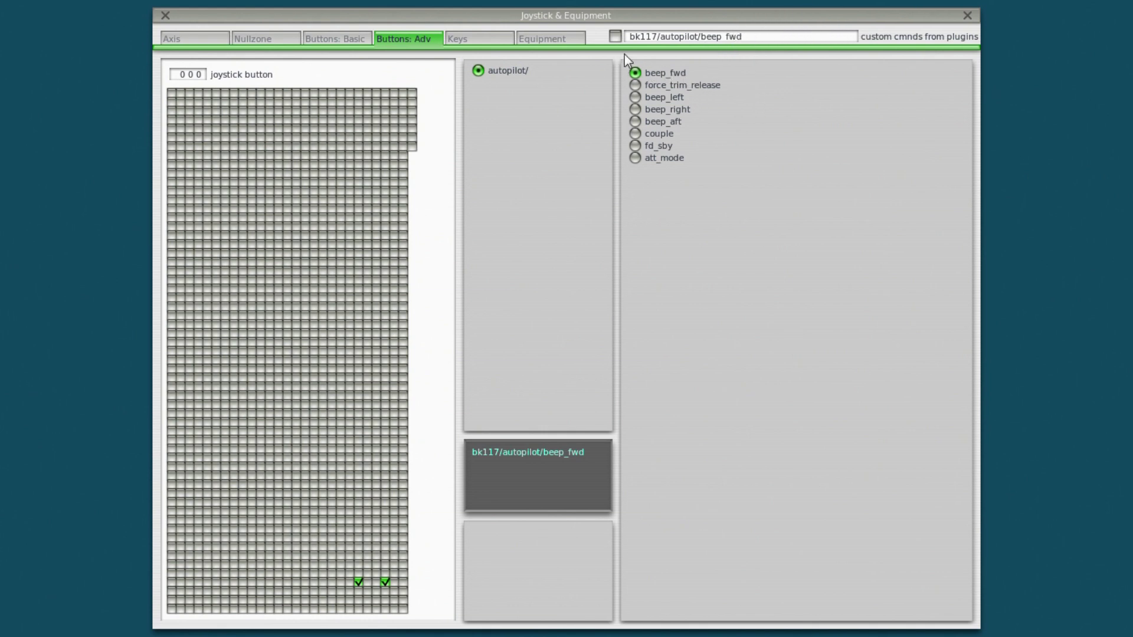
click(615, 36)
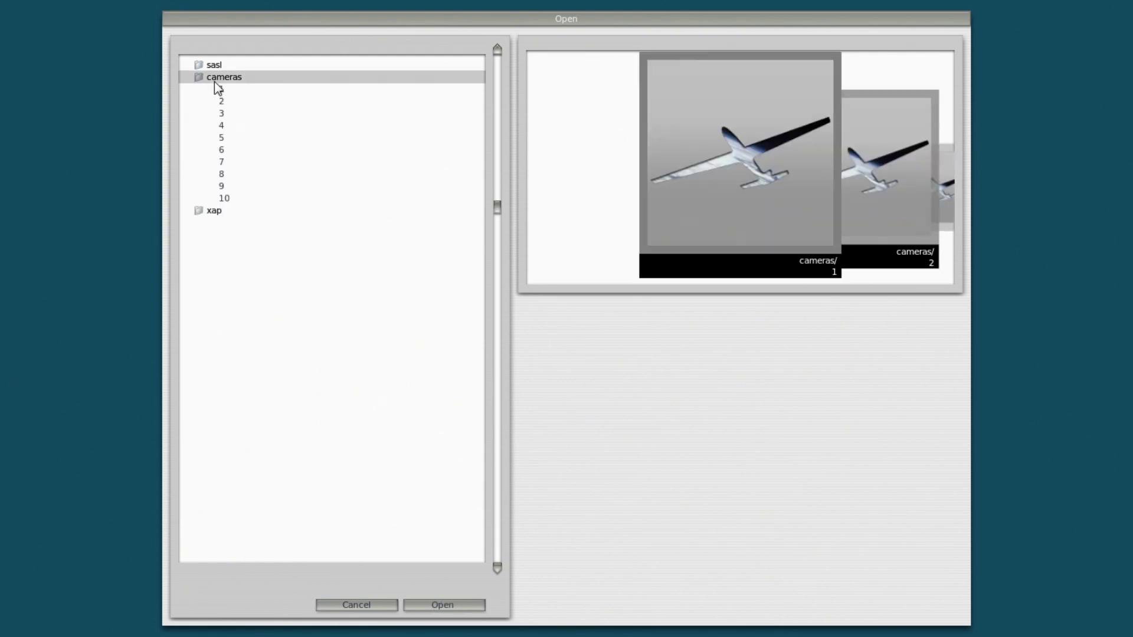
click(213, 65)
click(207, 222)
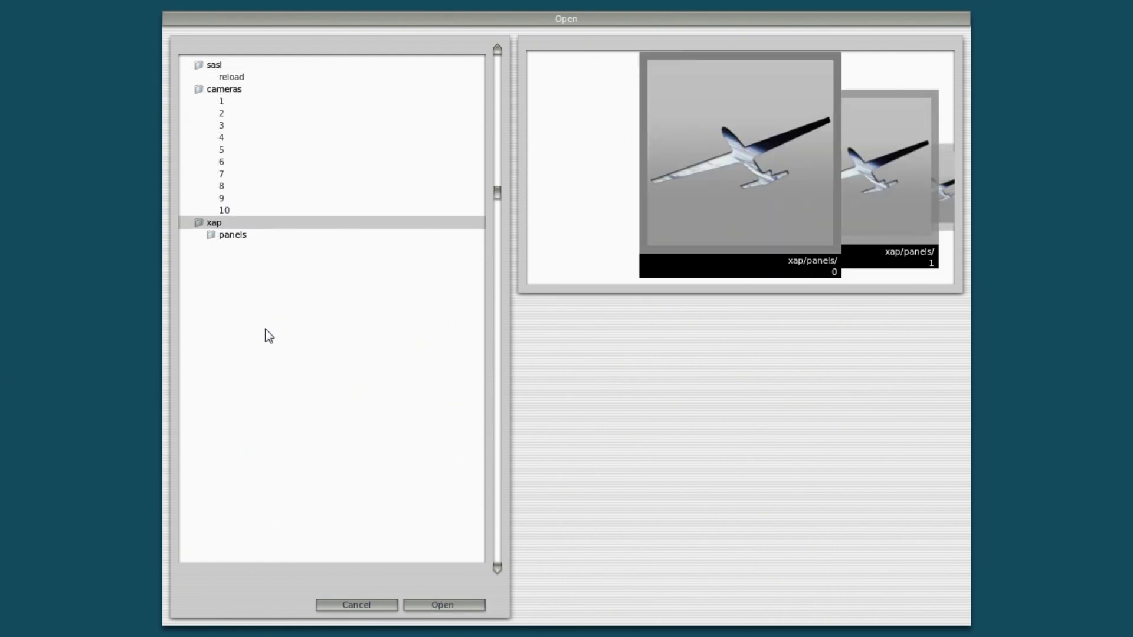
click(365, 604)
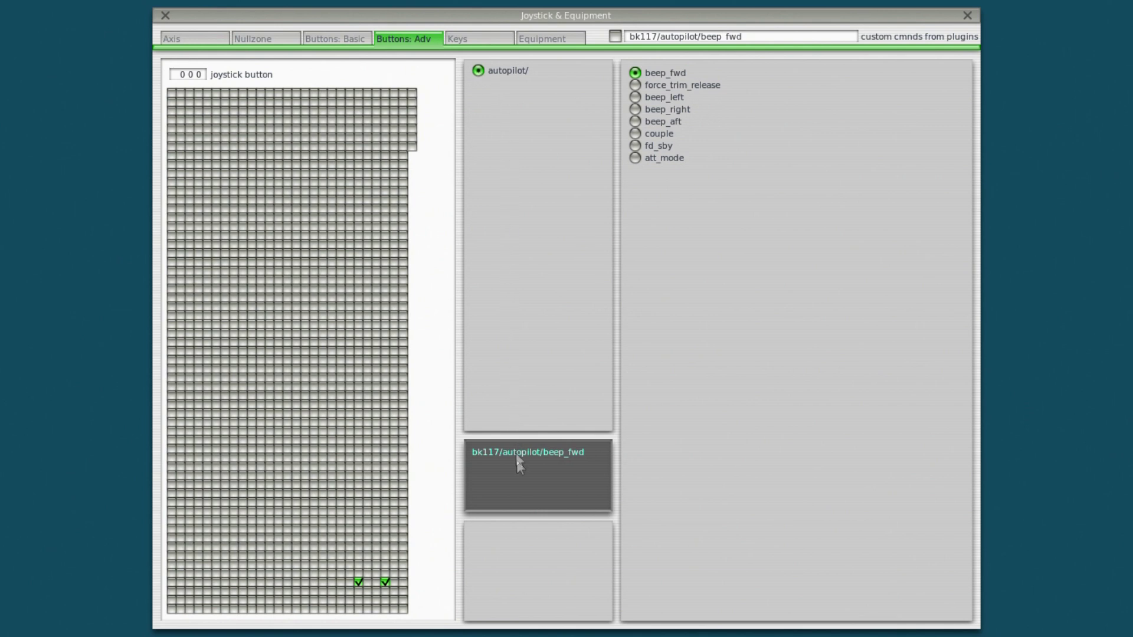
Look into the bk117 folder of the custom plugin commands, and load the prev command from the sim/FMS folder instead
click(756, 37)
click(615, 37)
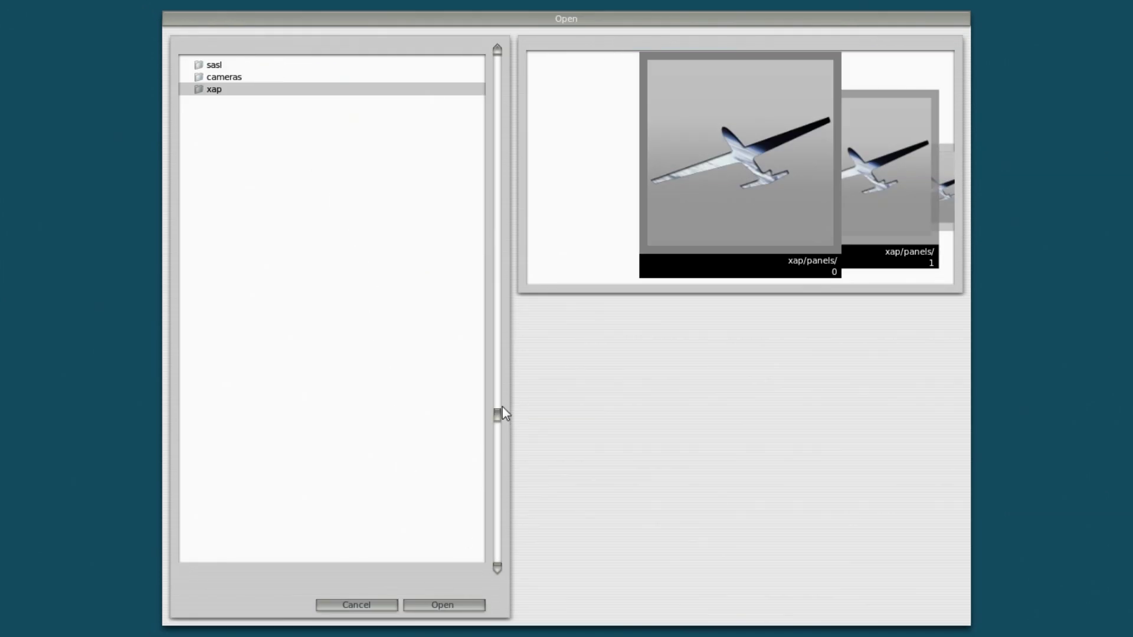
scroll(499, 412, up, 1)
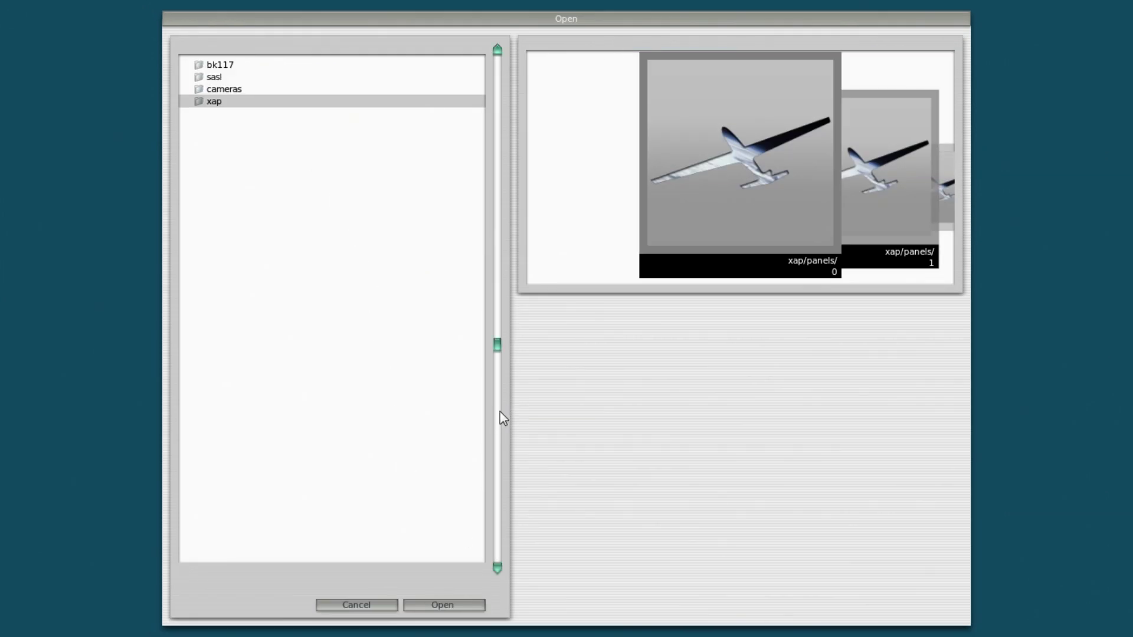
click(228, 66)
scroll(500, 320, up, 3)
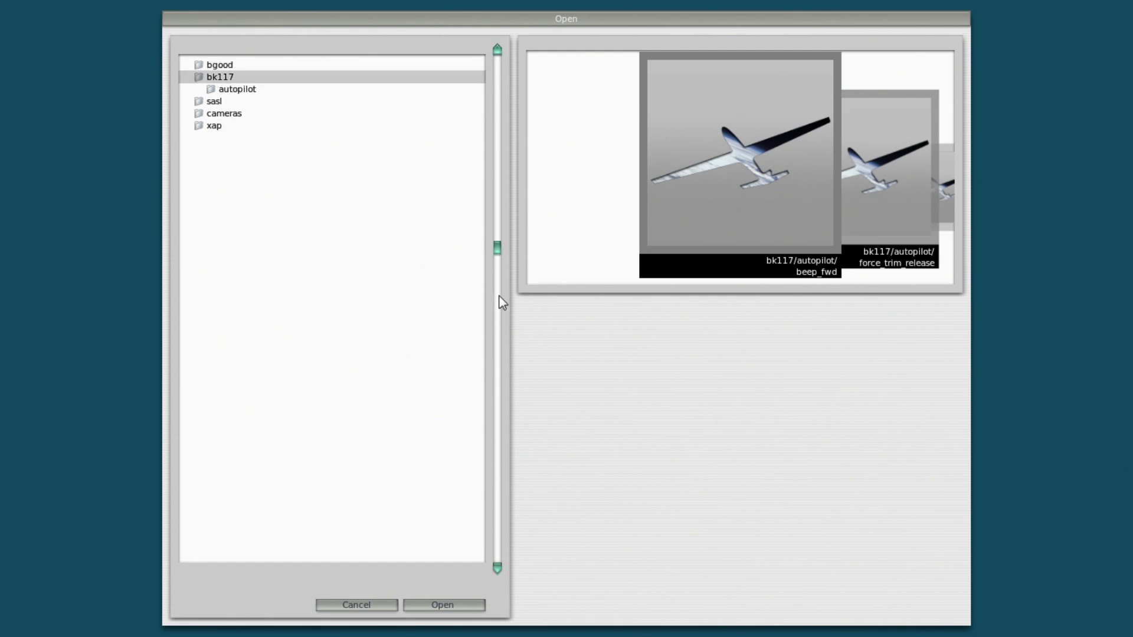
scroll(497, 122, up, 1)
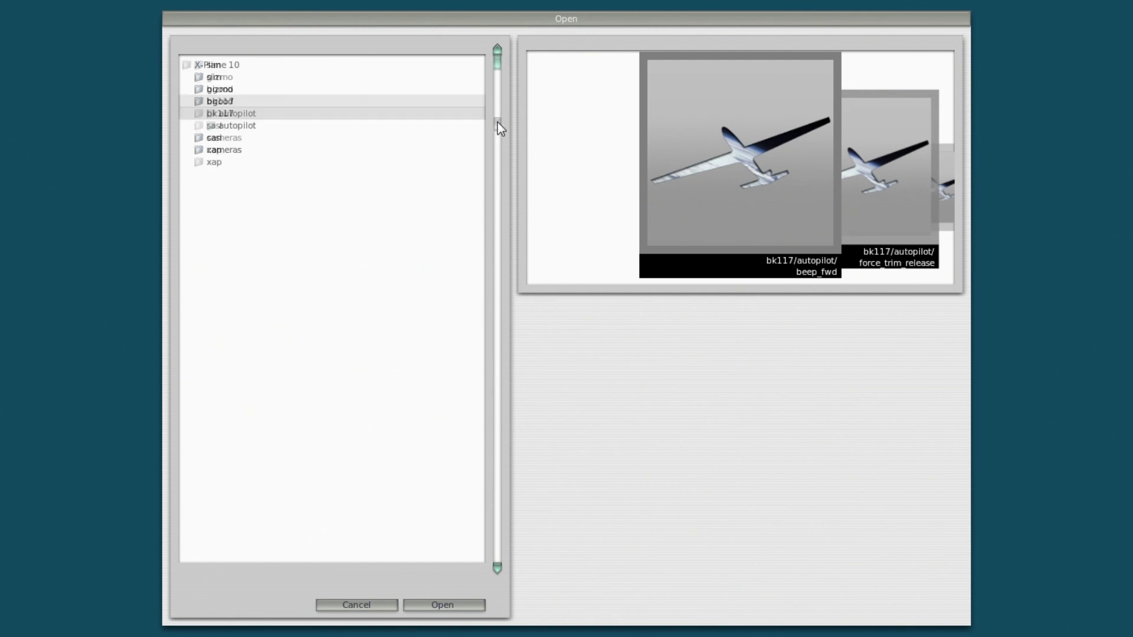
click(228, 77)
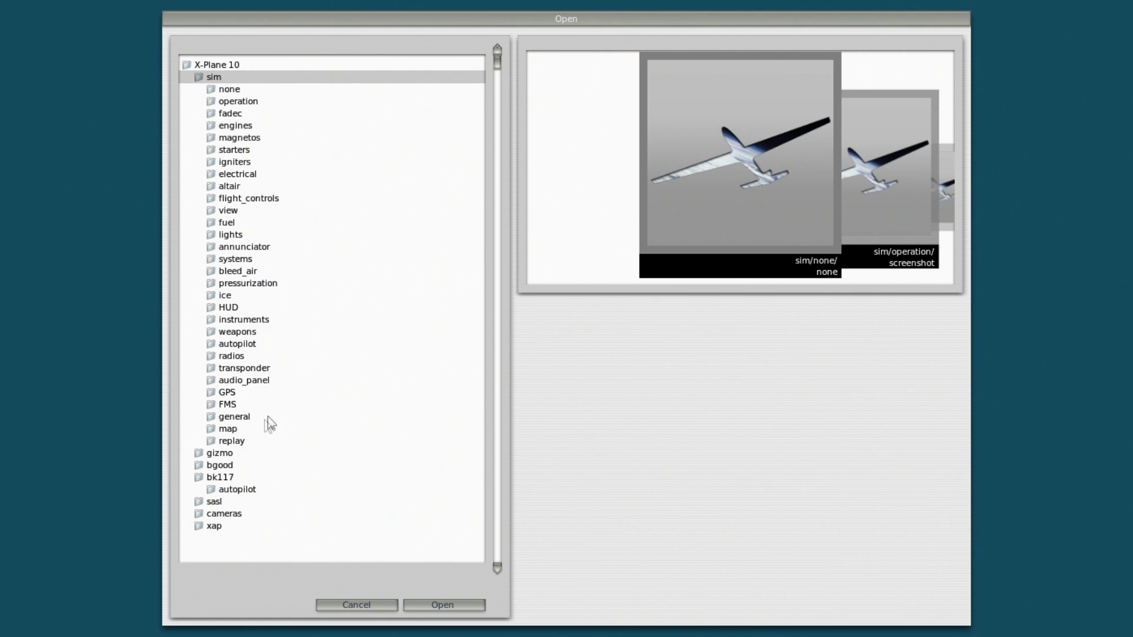
click(229, 406)
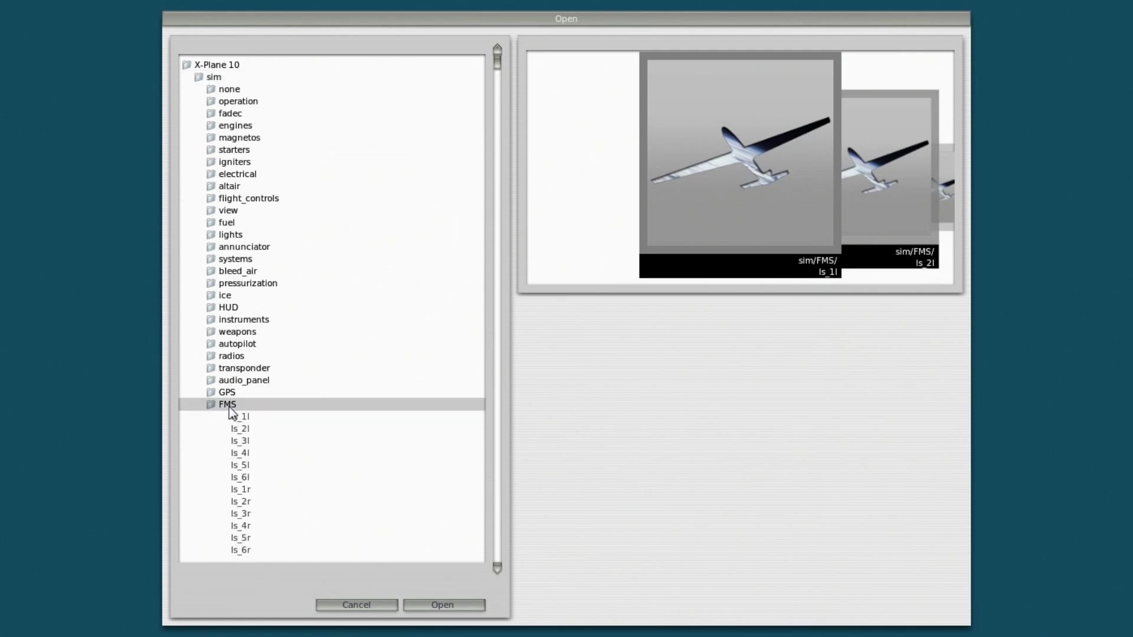
scroll(497, 574, down, 2)
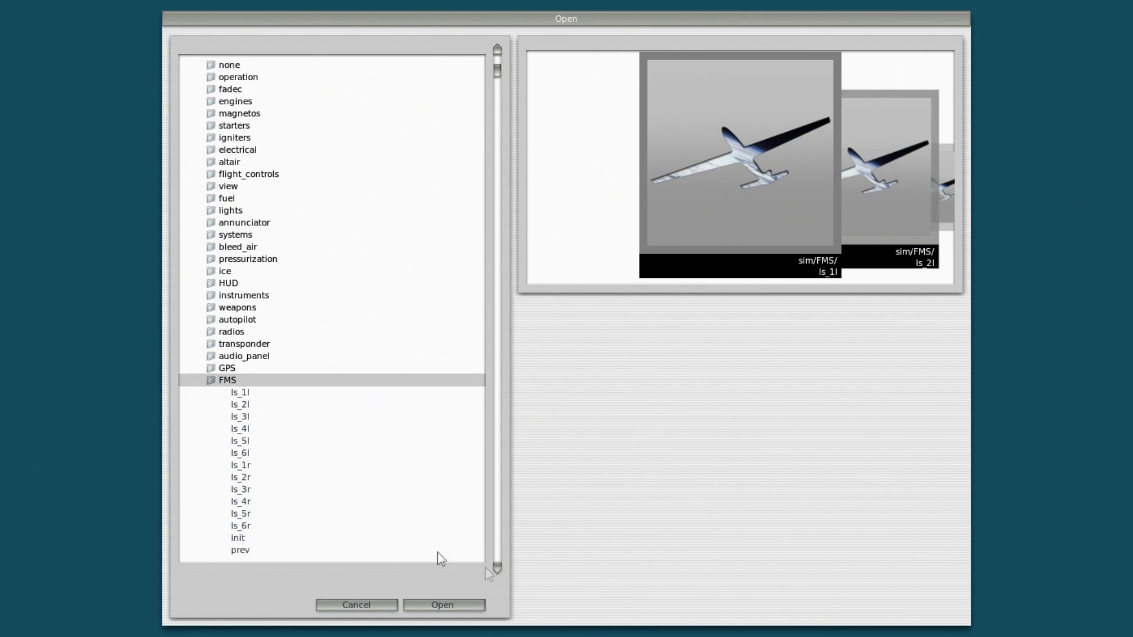
click(239, 550)
click(444, 605)
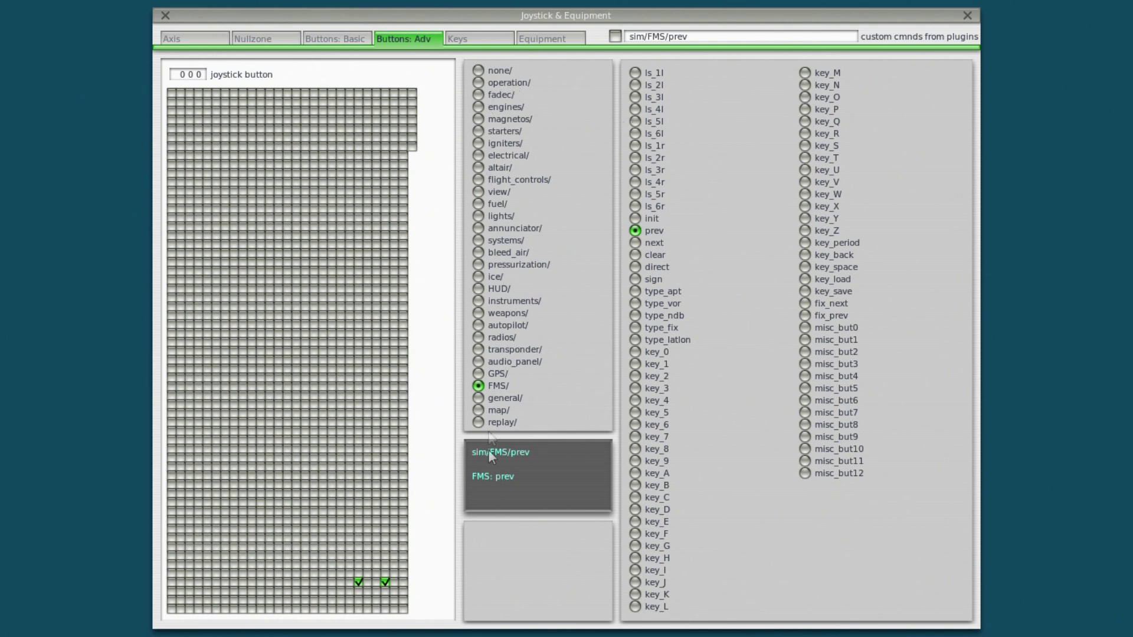
Browse the pressurization, starters, igniters, electrical, altair and view command groups in the advanced button settings
click(479, 263)
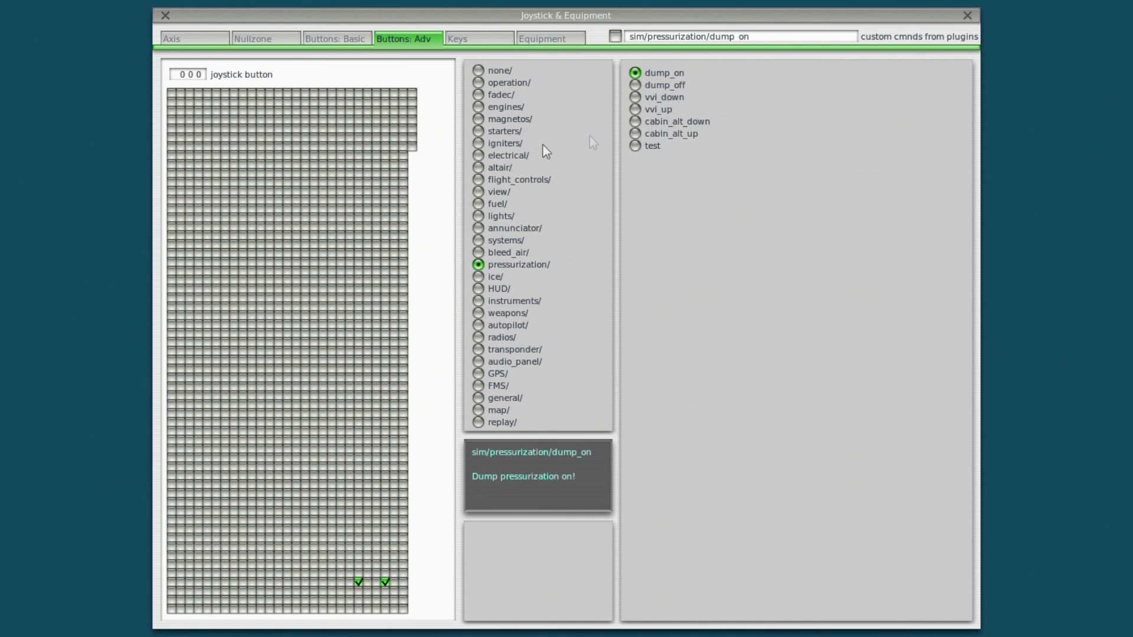
click(479, 131)
click(478, 144)
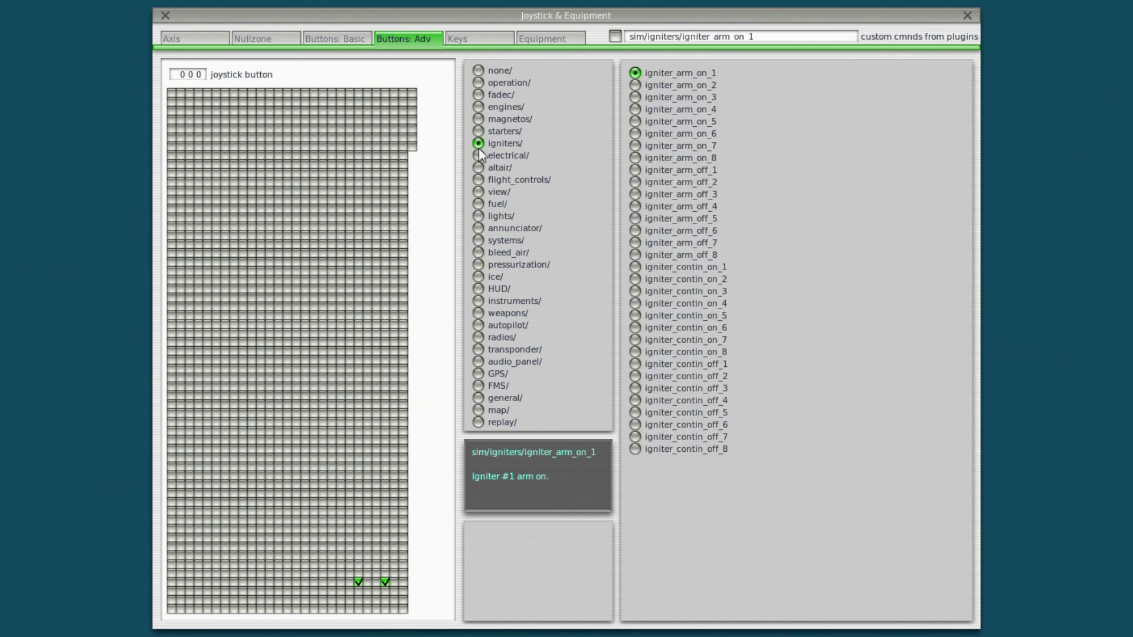
click(479, 155)
click(479, 166)
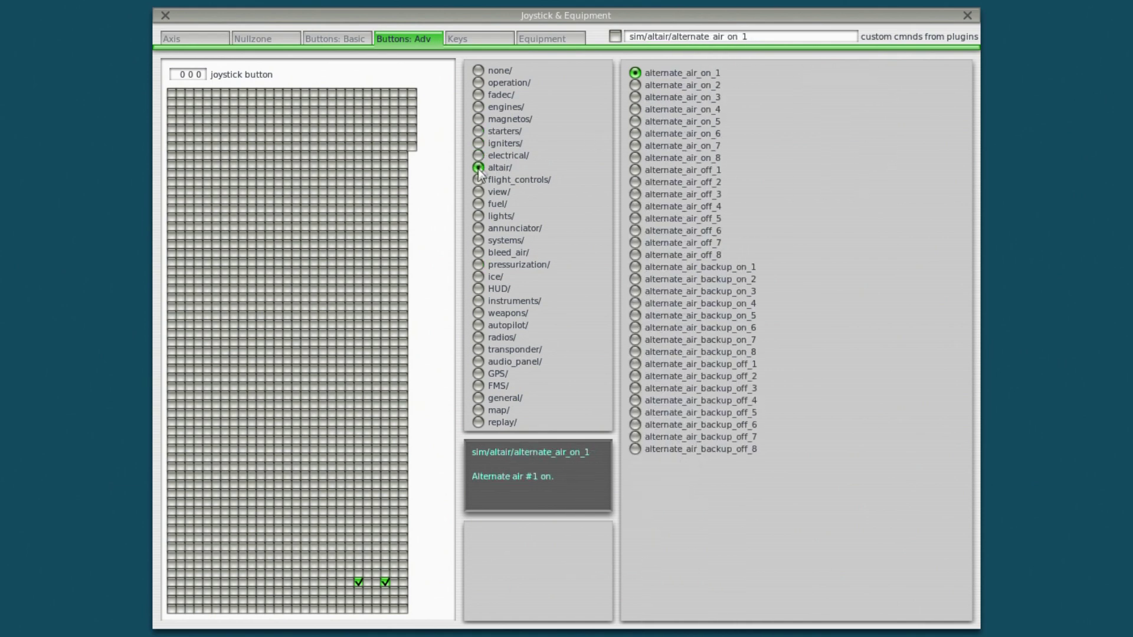
click(478, 189)
click(479, 156)
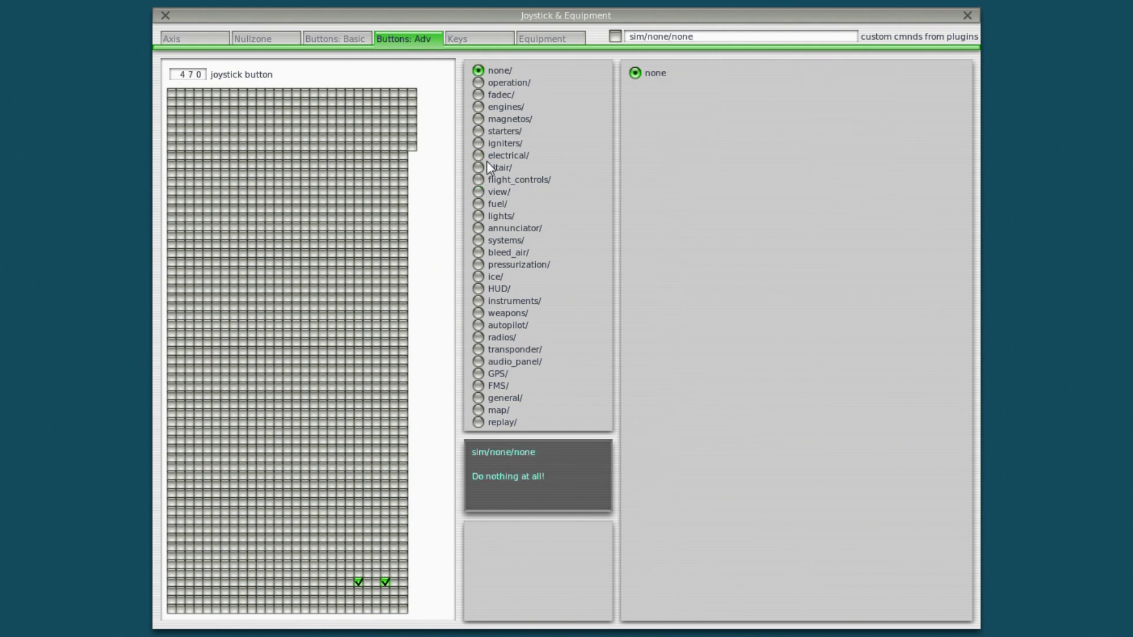
Assign the electrical command generator_2_on to joystick button 457 and generator_2_off to another joystick button
click(481, 156)
click(479, 155)
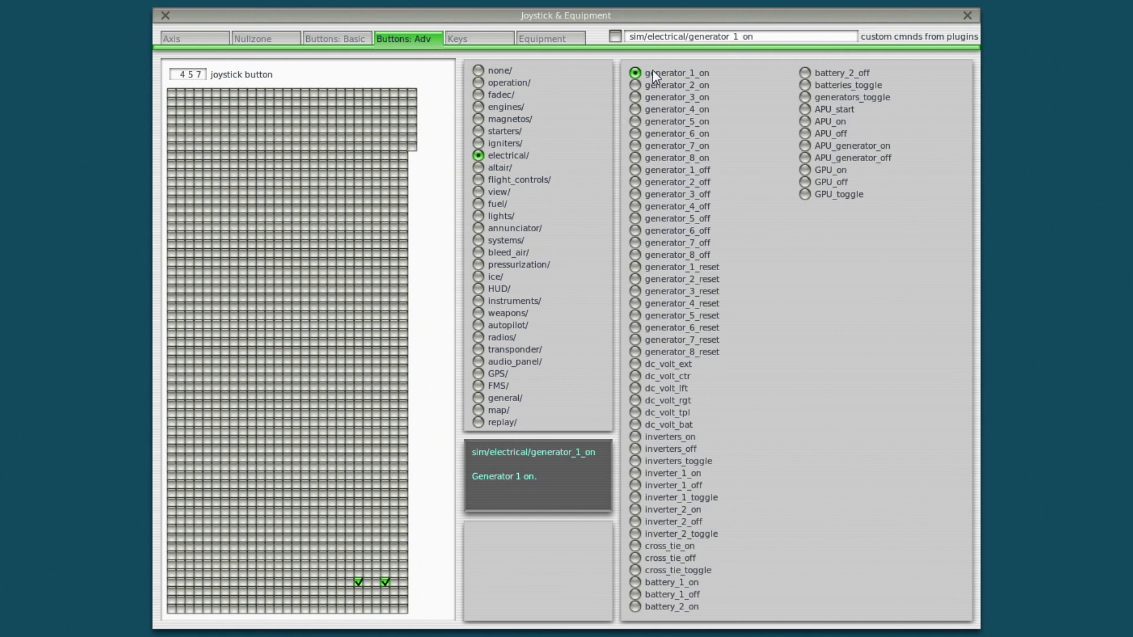
click(635, 86)
click(479, 156)
click(636, 183)
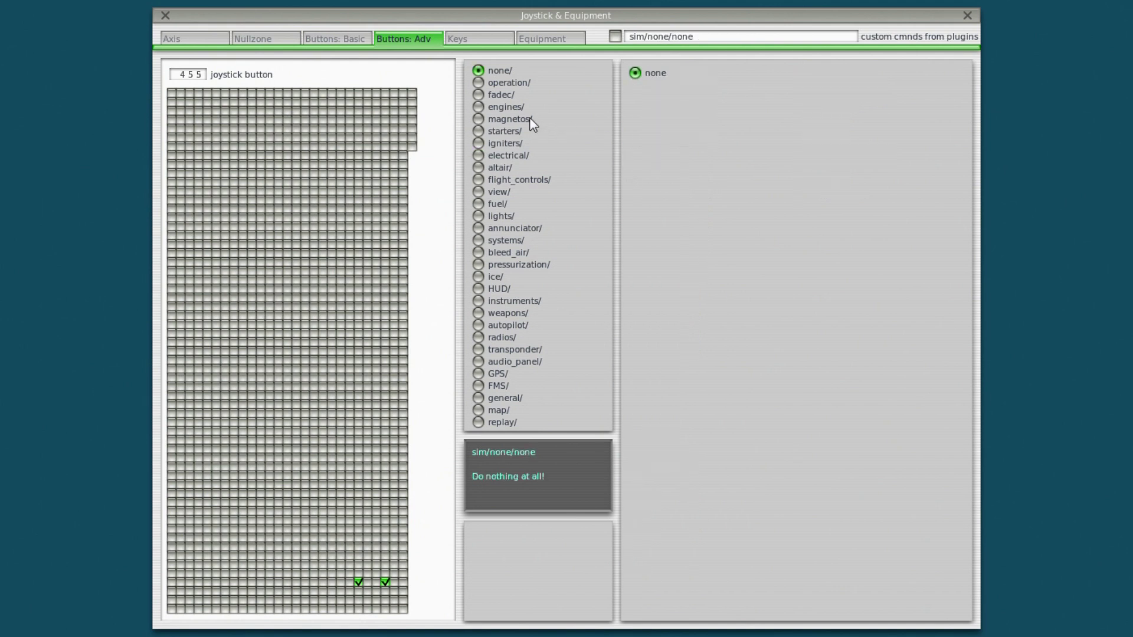
Assign the electrical command generator_1_on to joystick button 455 and generator_1_off to another joystick button
click(482, 155)
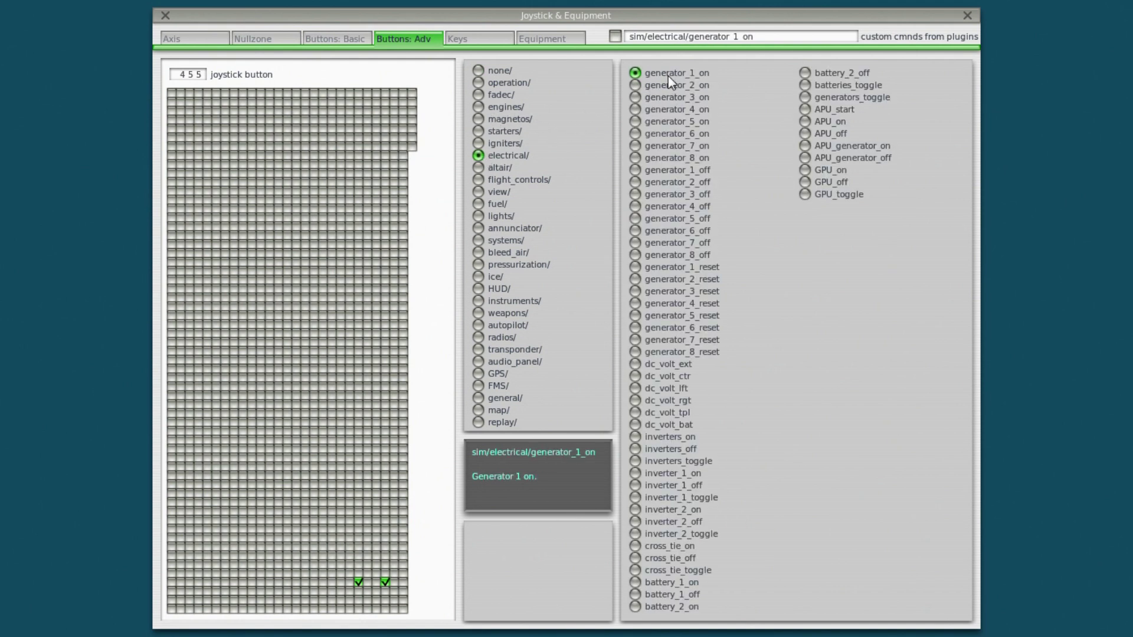
click(480, 155)
click(635, 170)
Review the keyboard shortcut assignments, and compare the basic and advanced joystick button settings
click(503, 40)
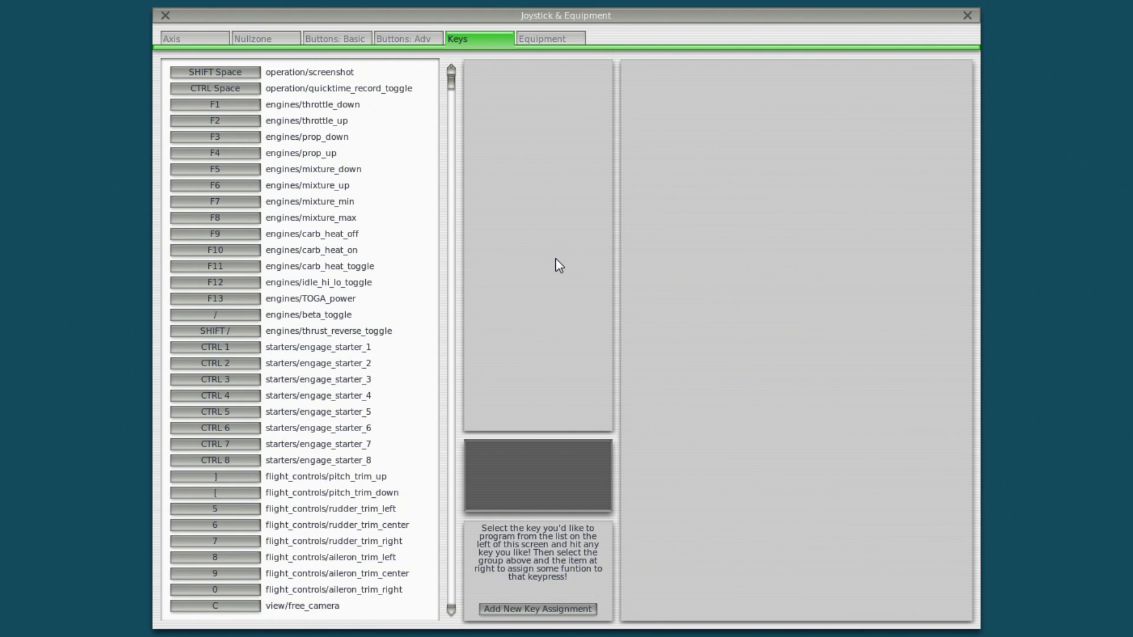
click(400, 40)
click(347, 41)
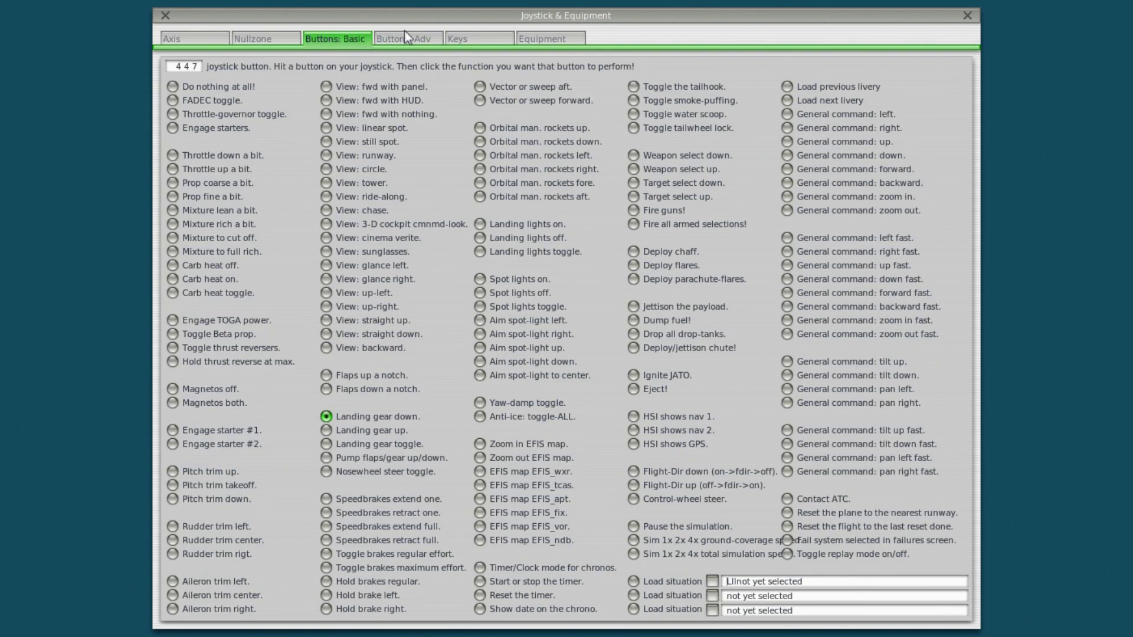
click(406, 38)
Disable Track-IR for 3-D cockpit views in the equipment settings, and close the Joystick & Equipment window
click(566, 40)
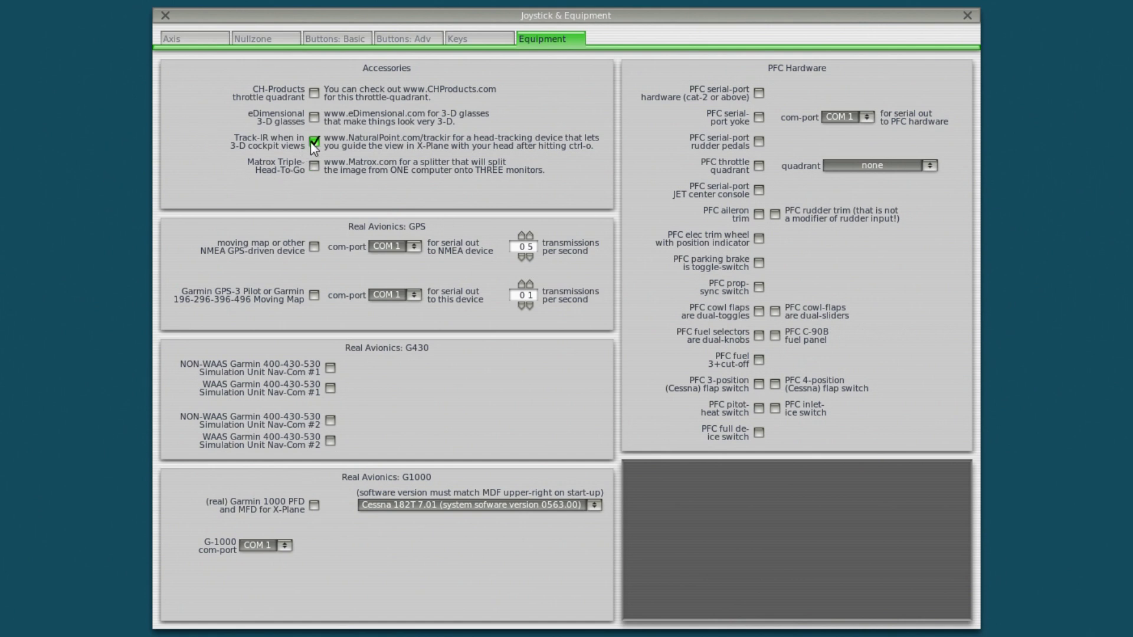
mouse_move(317, 148)
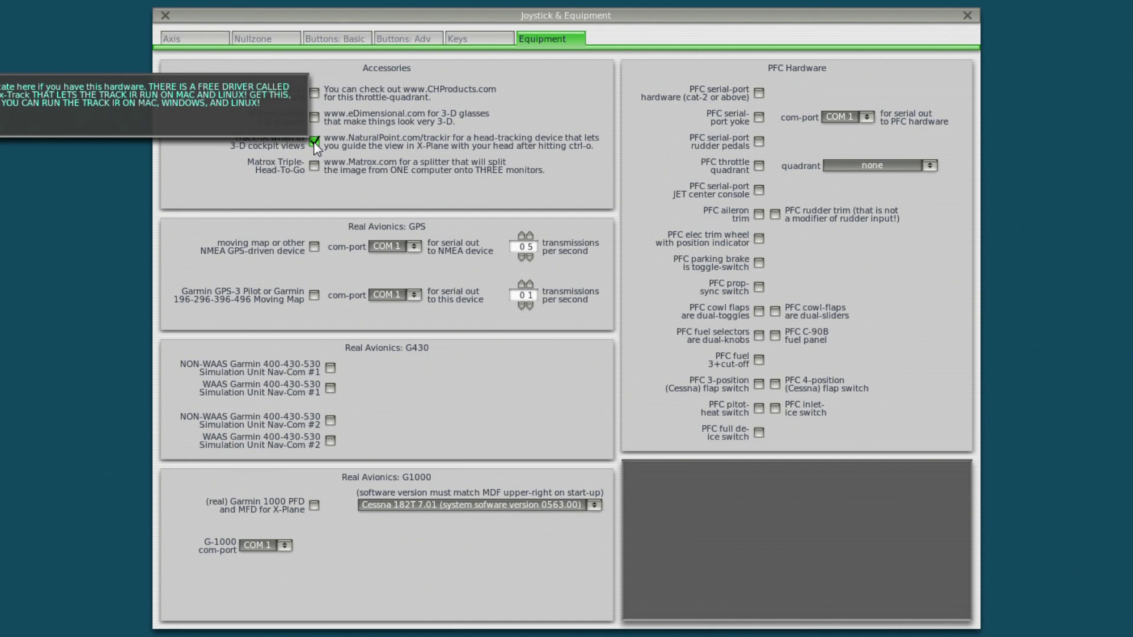
click(314, 142)
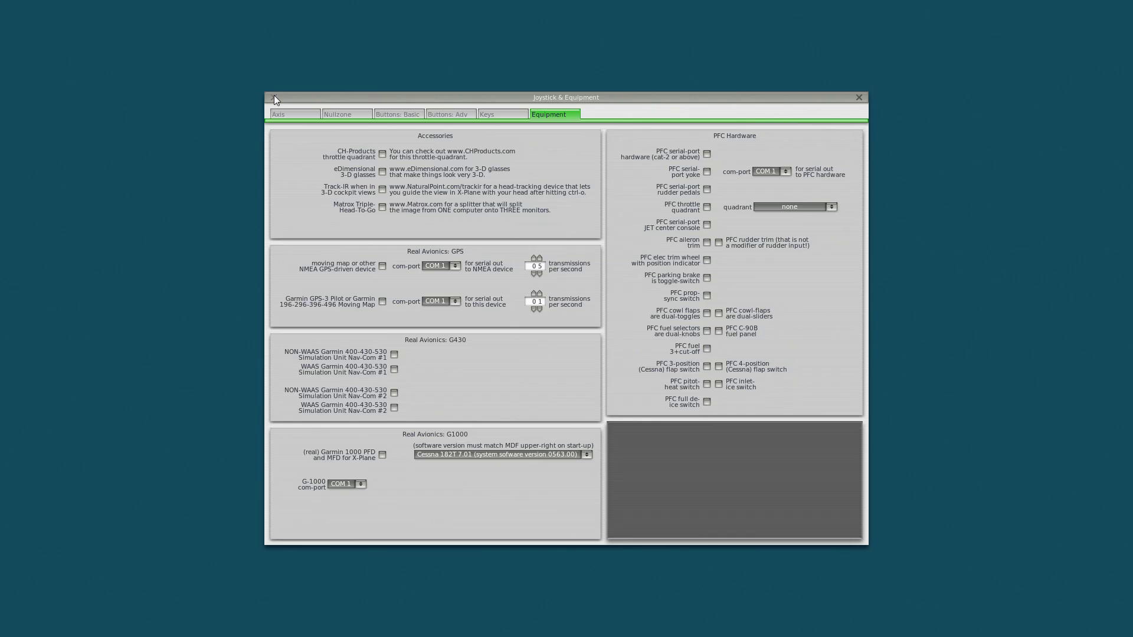
click(166, 15)
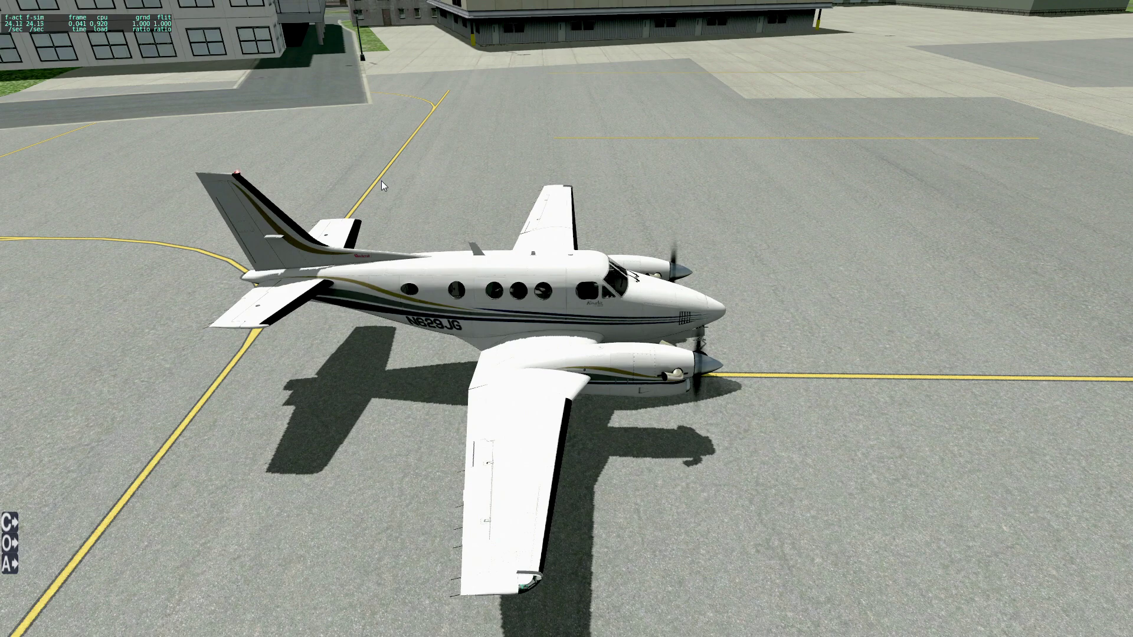